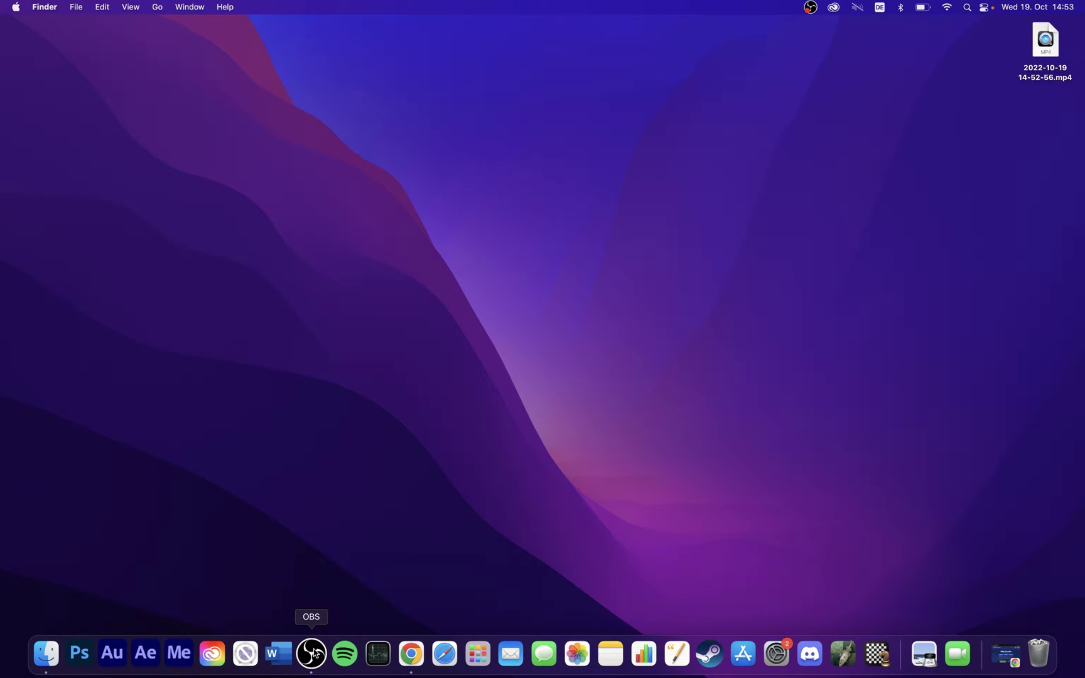
# In Chrome, start the OBS Studio 28.0.3 macOS (Intel) download from obsproject.com and return to the first tab
pyautogui.click(412, 654)
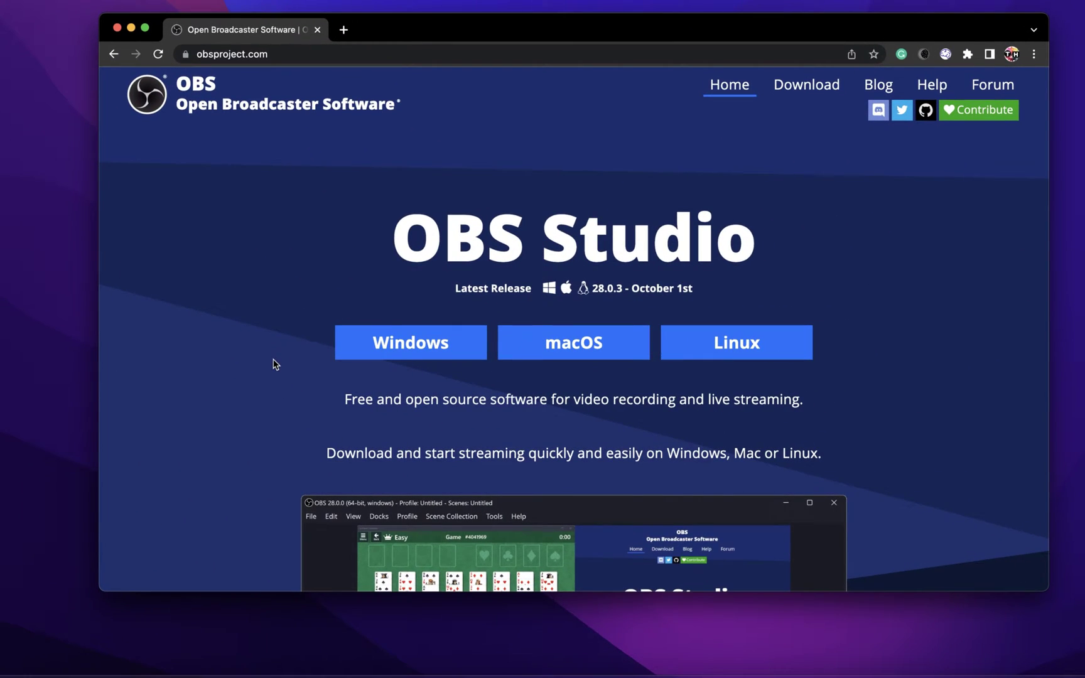
pyautogui.scroll(-3, 274, 364)
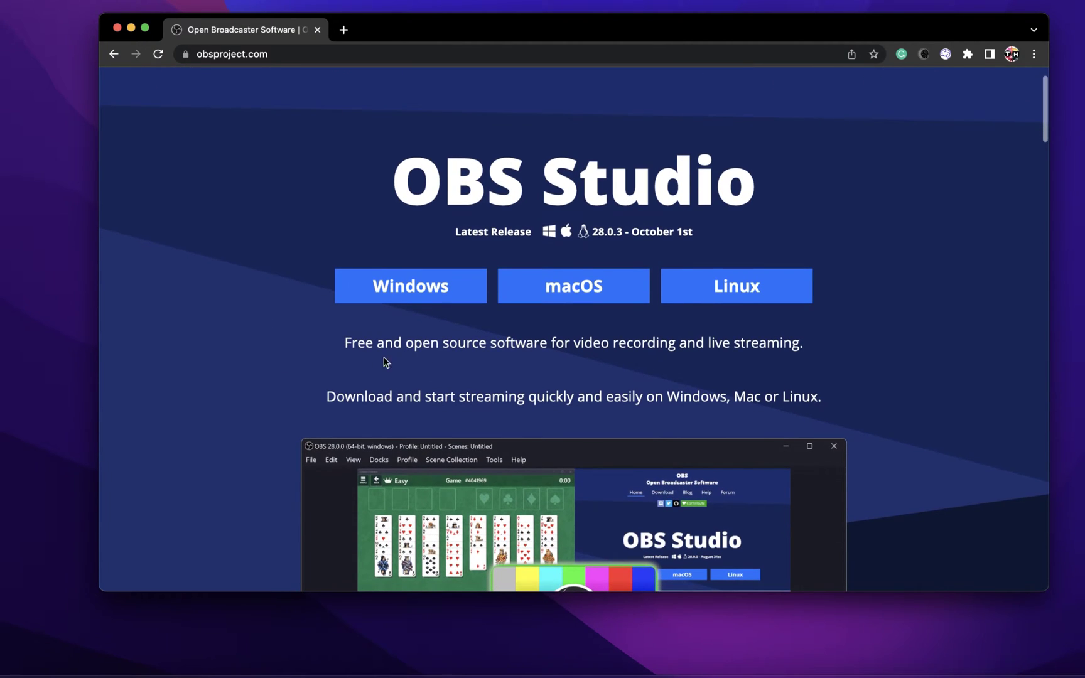
pyautogui.click(582, 305)
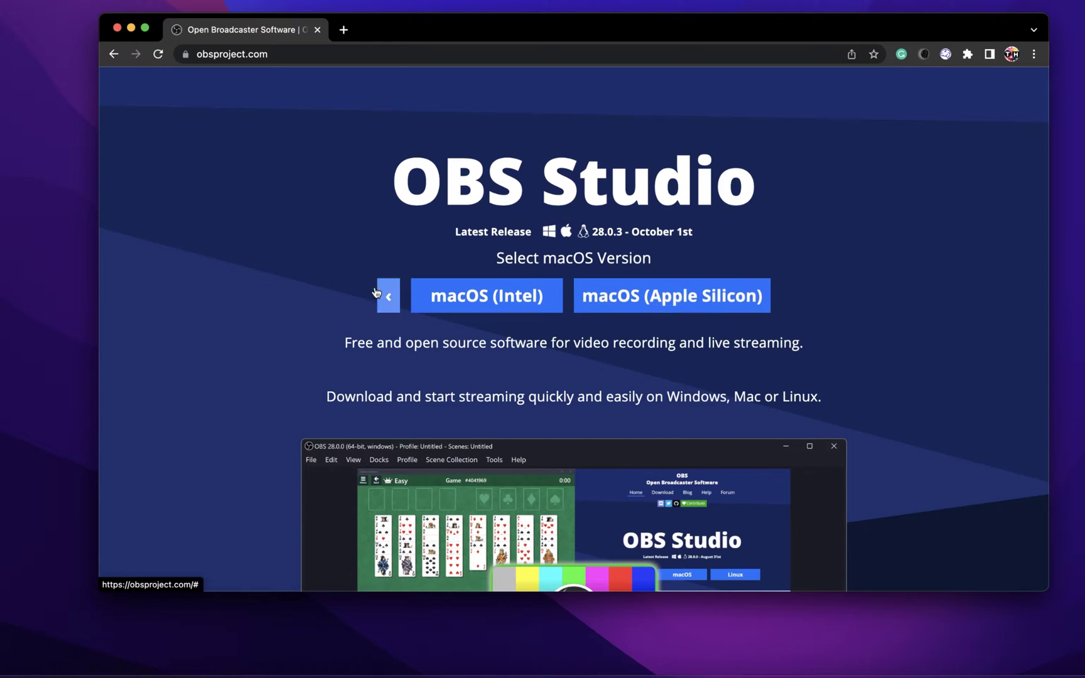
pyautogui.click(431, 302)
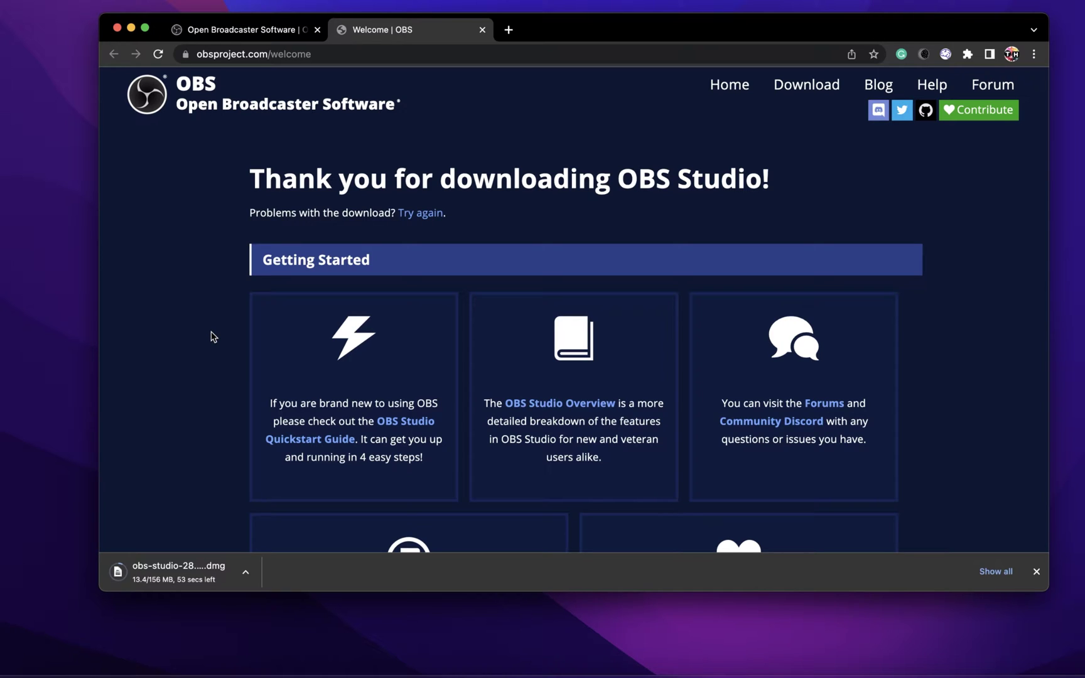
pyautogui.click(216, 37)
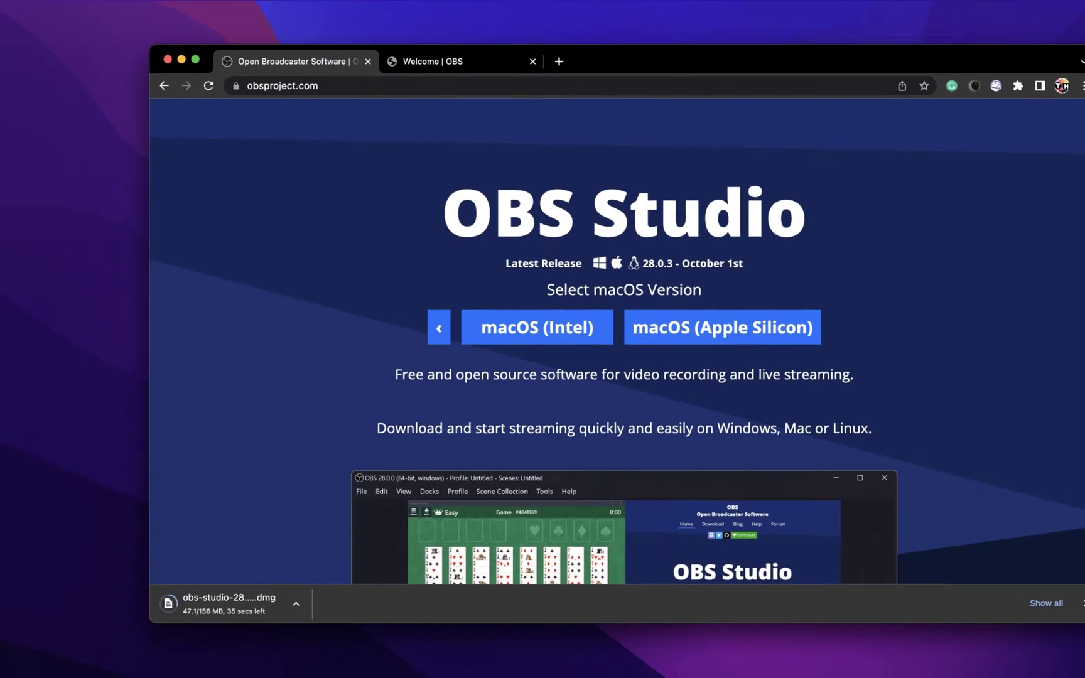
pyautogui.click(17, 7)
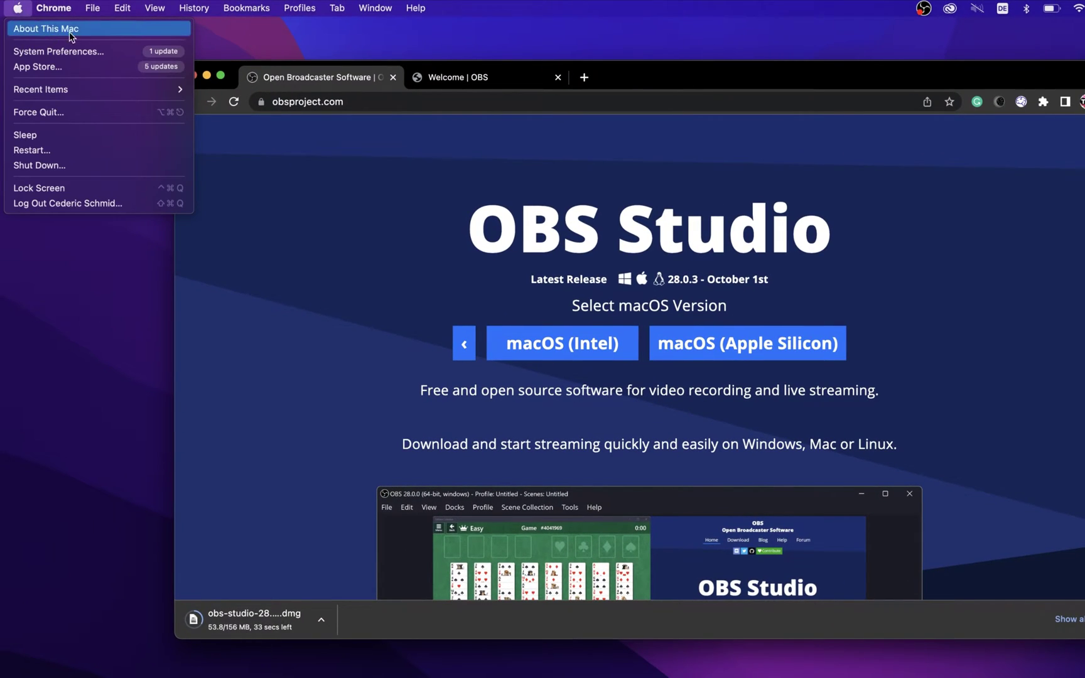
pyautogui.click(25, 28)
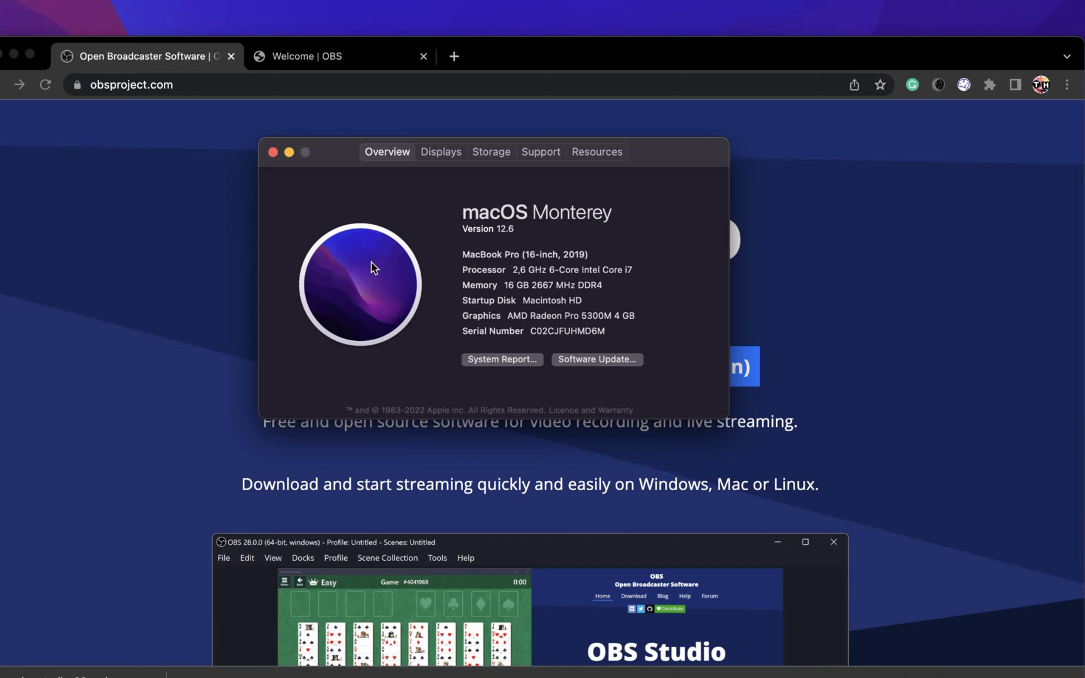
pyautogui.click(273, 152)
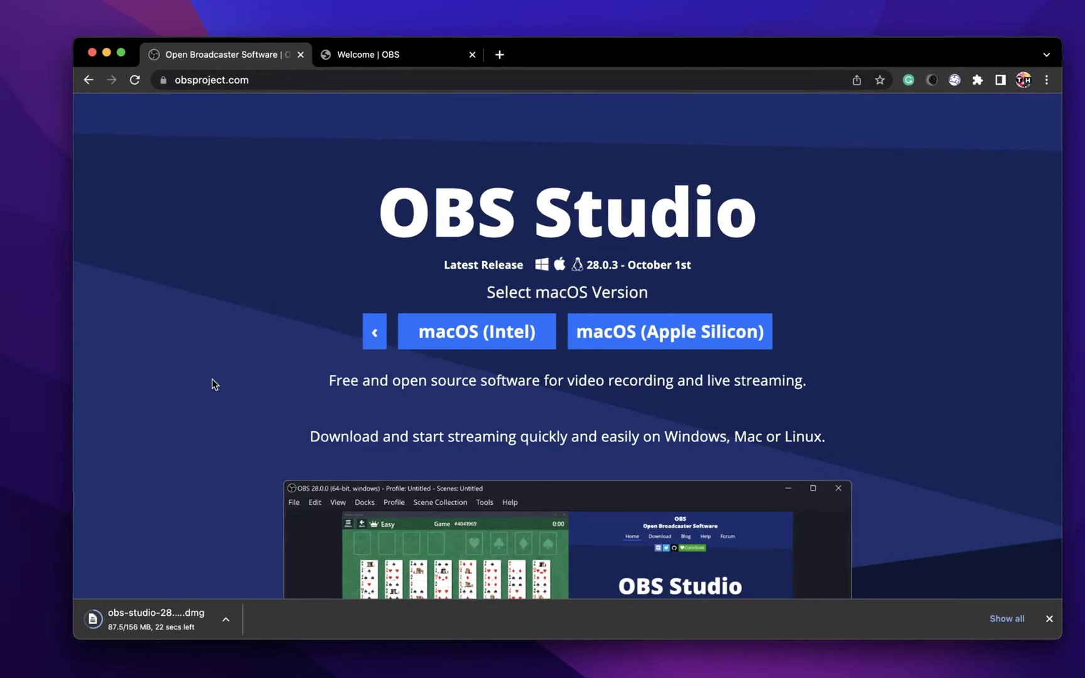
# Reveal the downloaded OBS disk image in Finder's Downloads folder and minimize Chrome
pyautogui.click(196, 646)
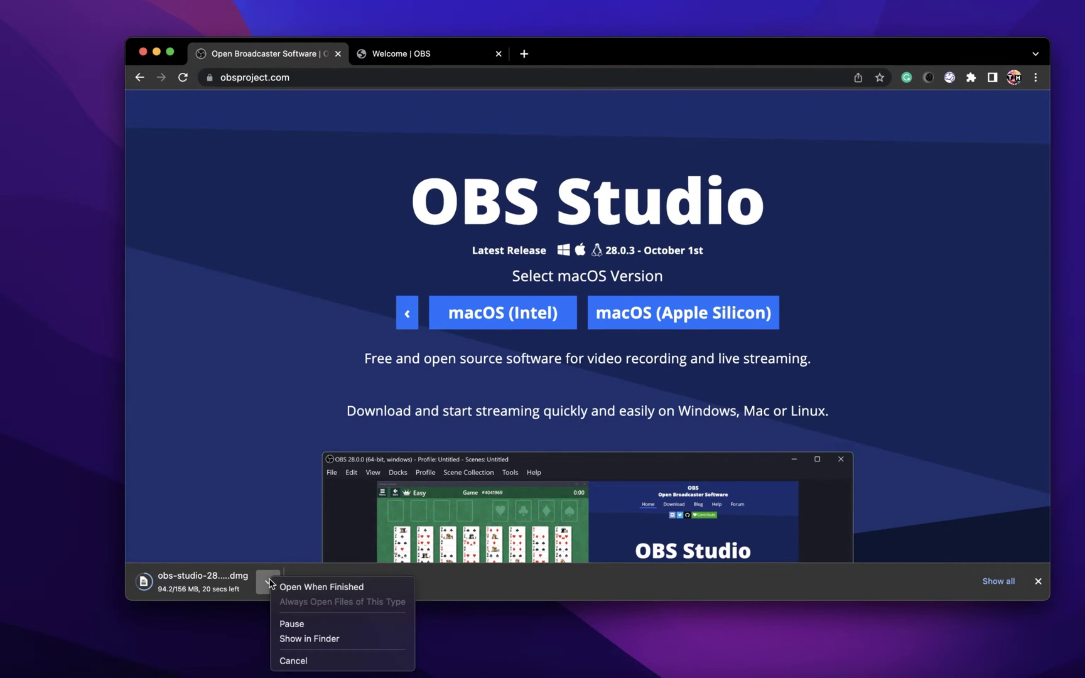
pyautogui.click(285, 639)
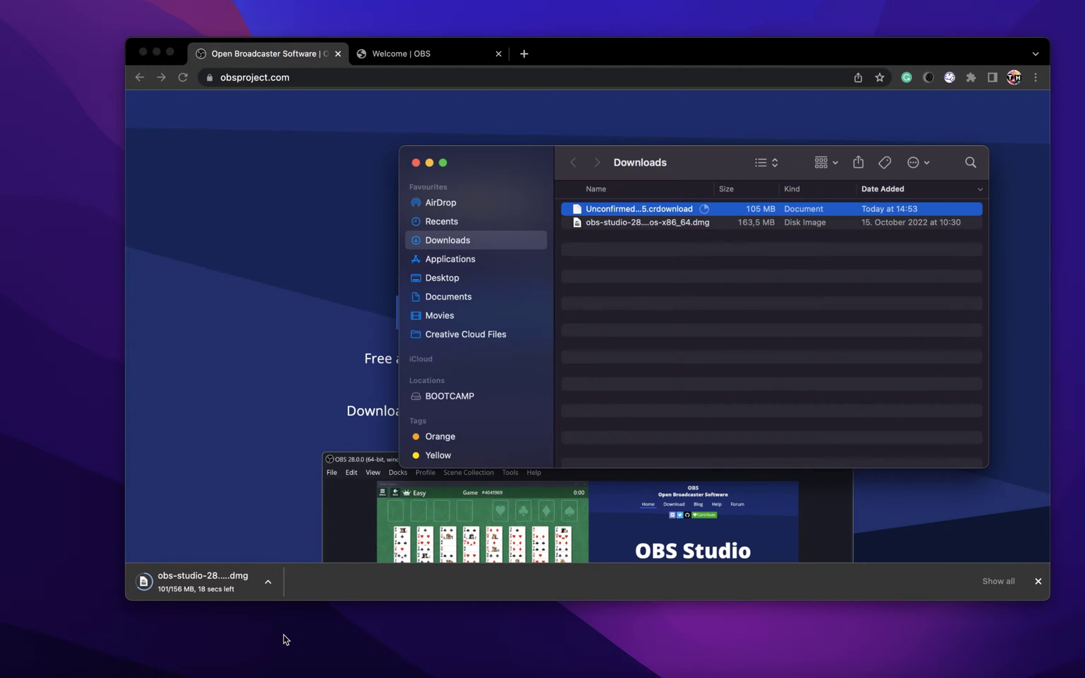
pyautogui.click(634, 222)
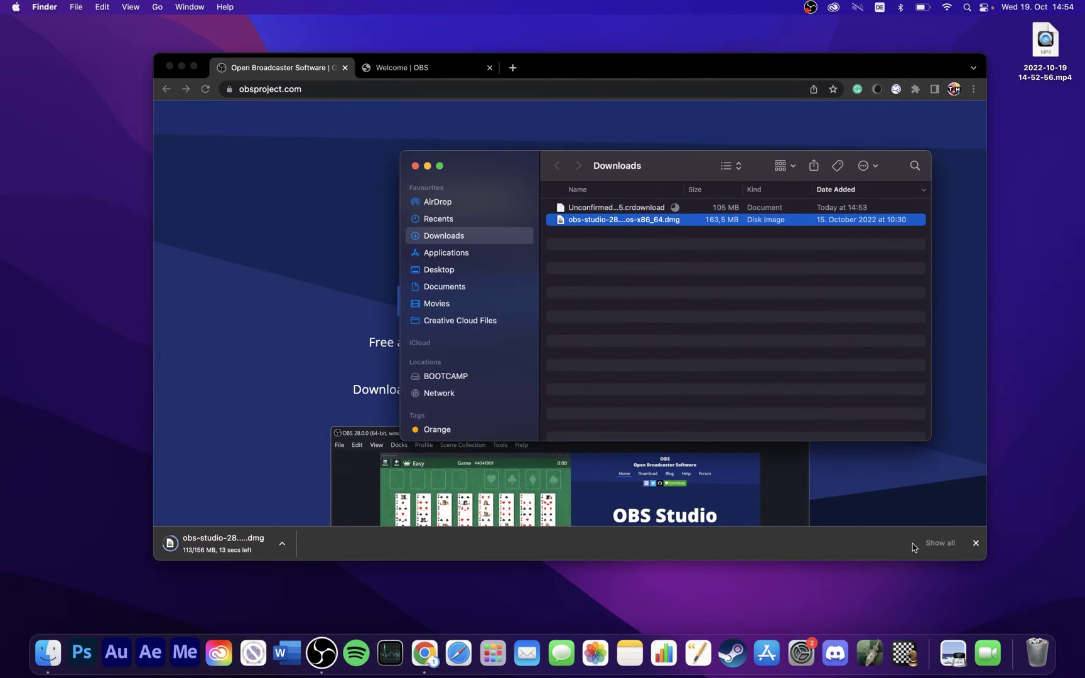
pyautogui.click(976, 543)
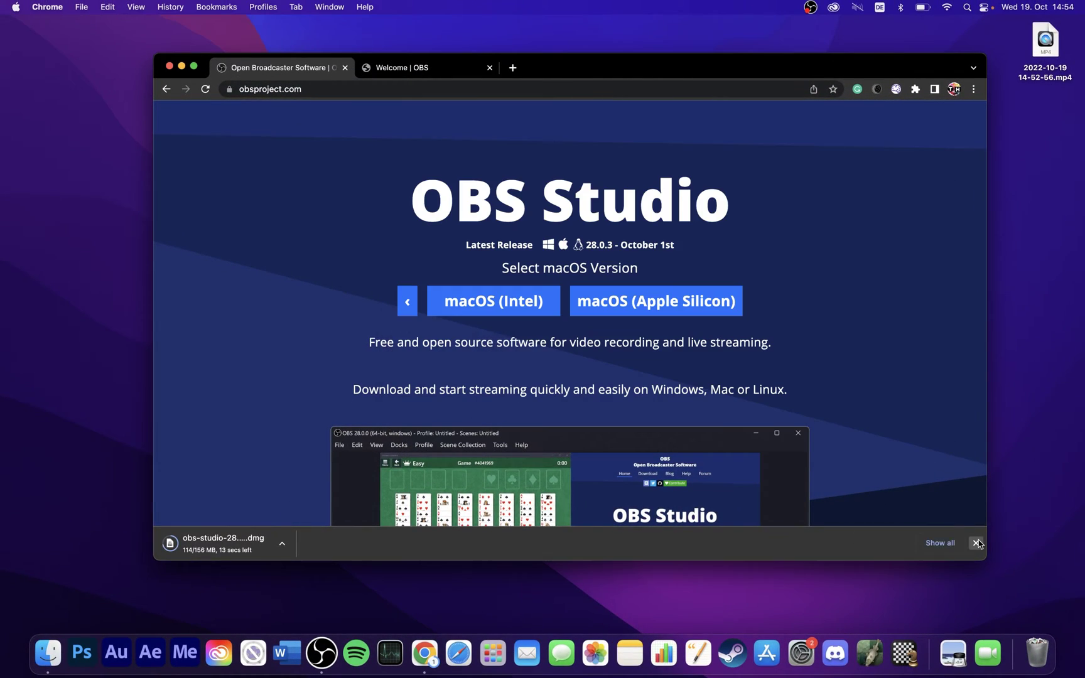
pyautogui.click(182, 66)
# Open the OBS-28.0.3-macOS-Intel disk image, copy OBS into Applications, and close the installer window
pyautogui.click(655, 223)
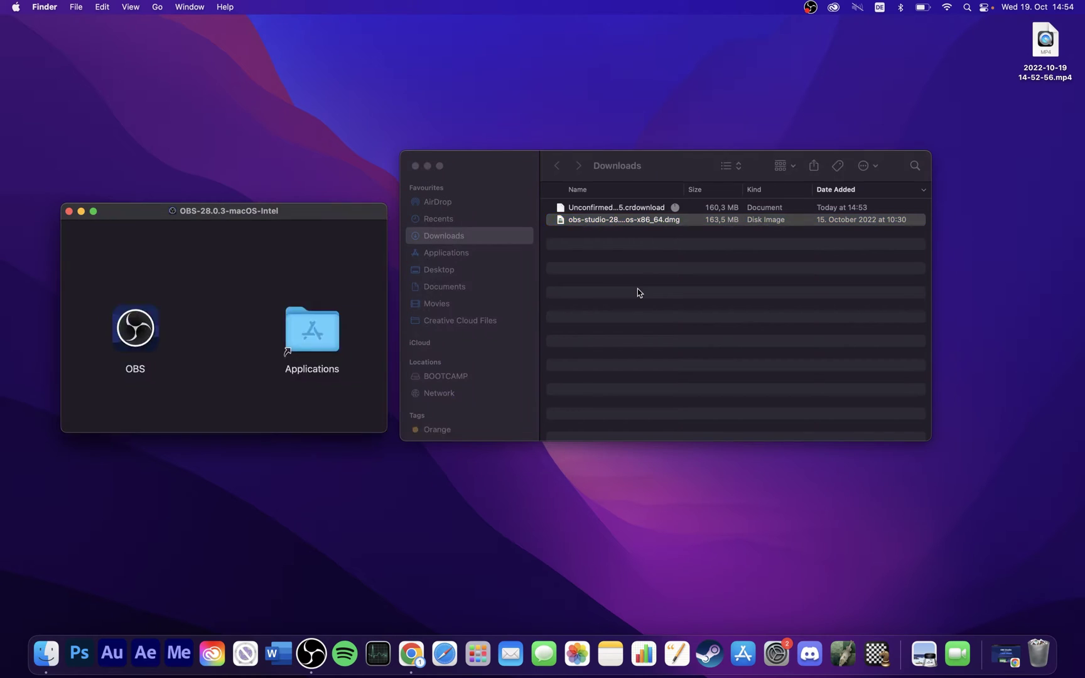
pyautogui.moveTo(129, 334); pyautogui.dragTo(174, 314)
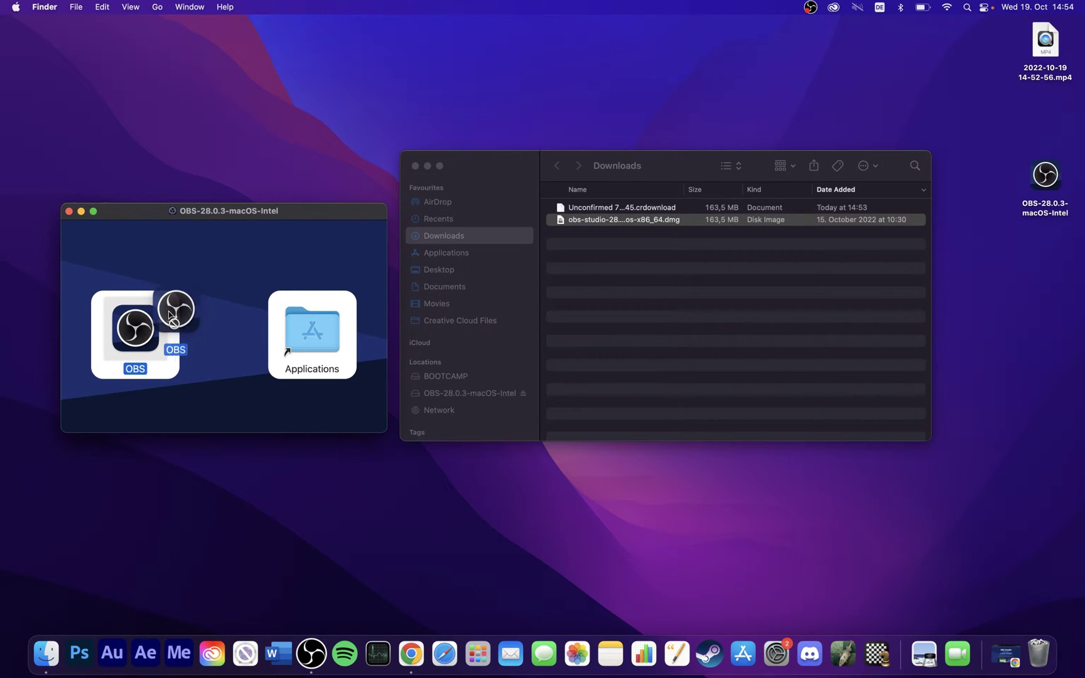
pyautogui.click(69, 211)
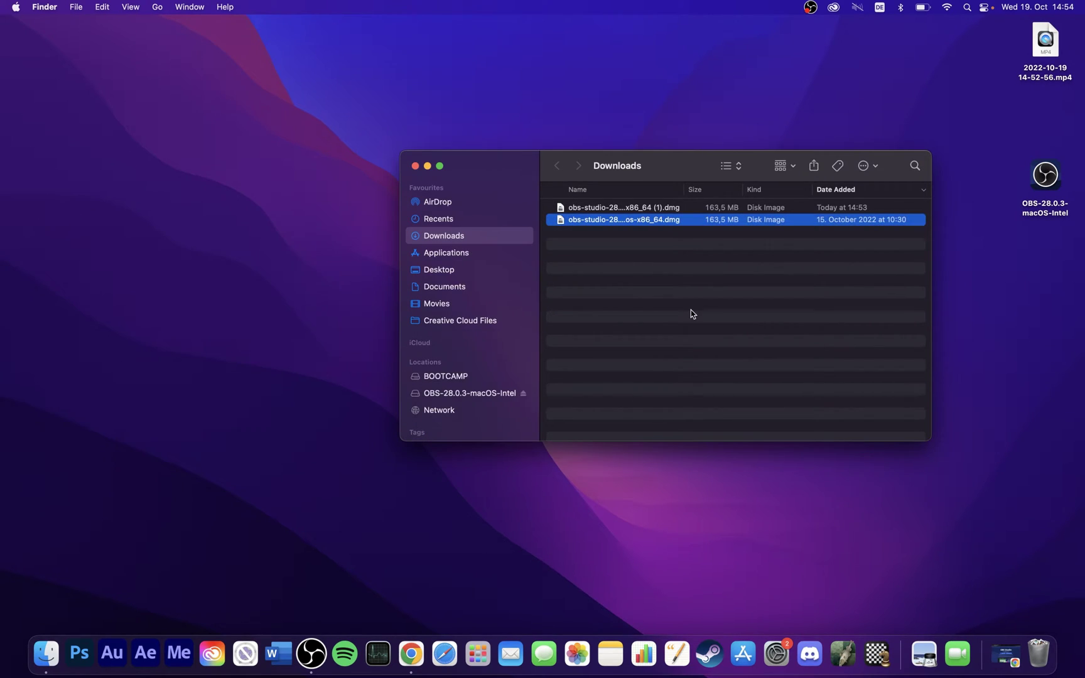
# Switch to OBS Studio, select Scene 2, and add a new scene named Scene 3
pyautogui.press('super+Tab')
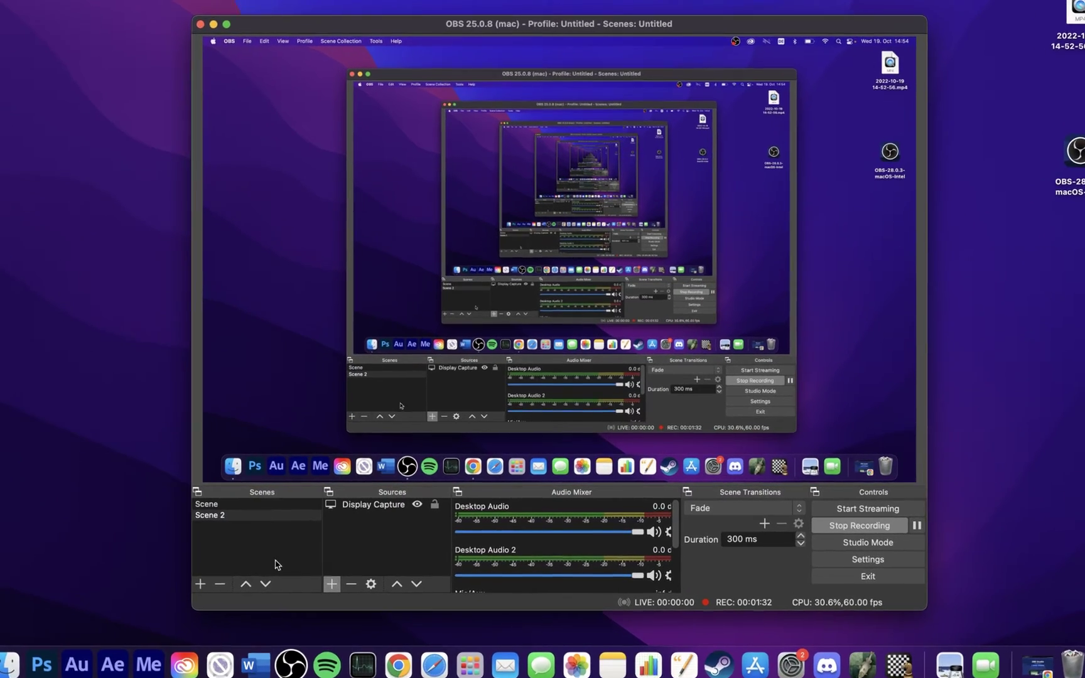
pyautogui.click(283, 549)
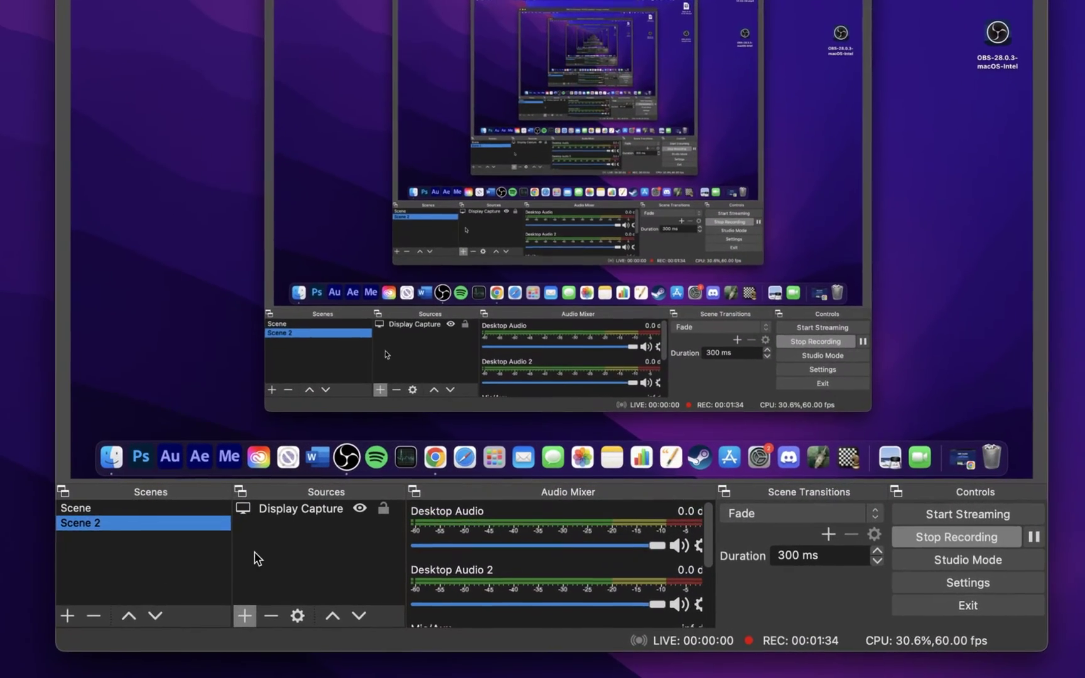
pyautogui.click(285, 546)
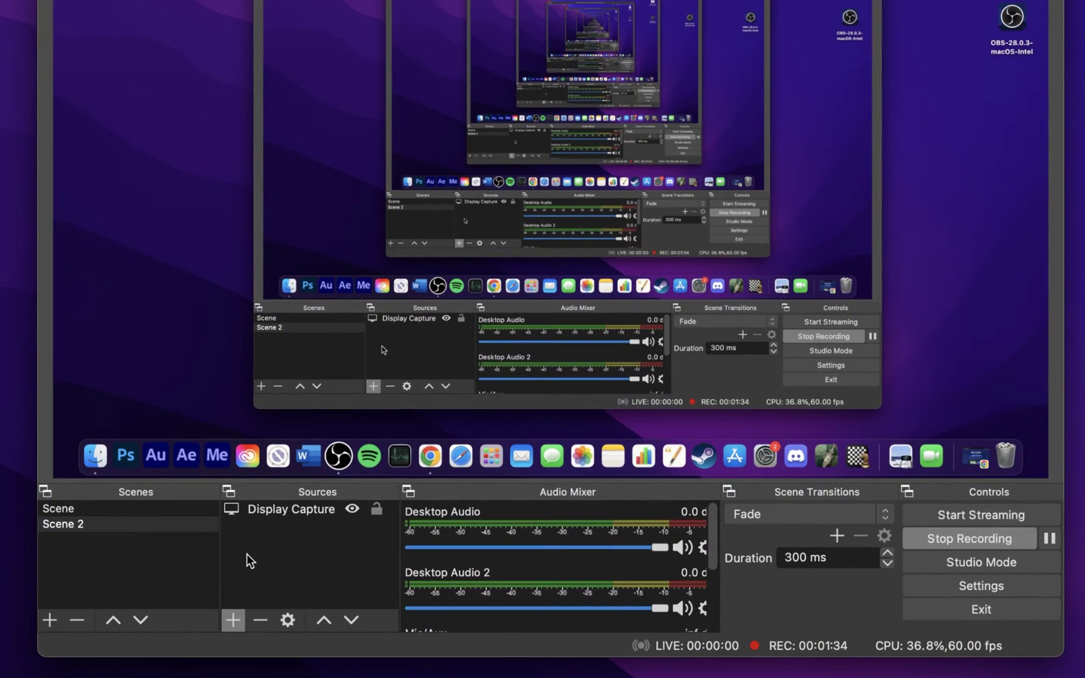
pyautogui.click(130, 527)
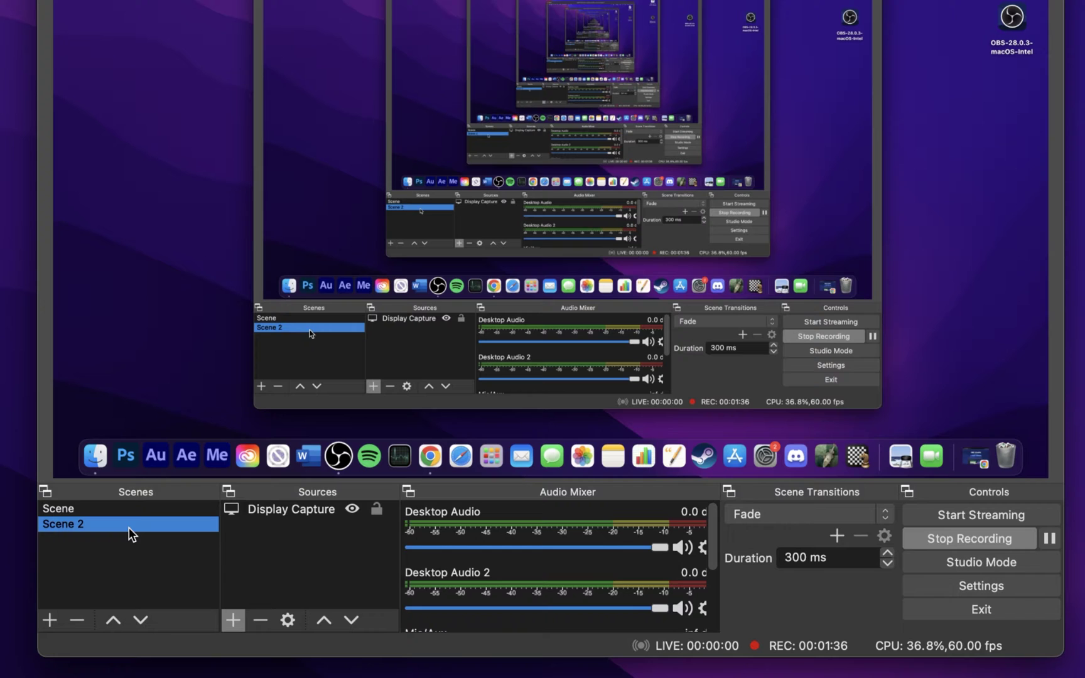
pyautogui.click(49, 620)
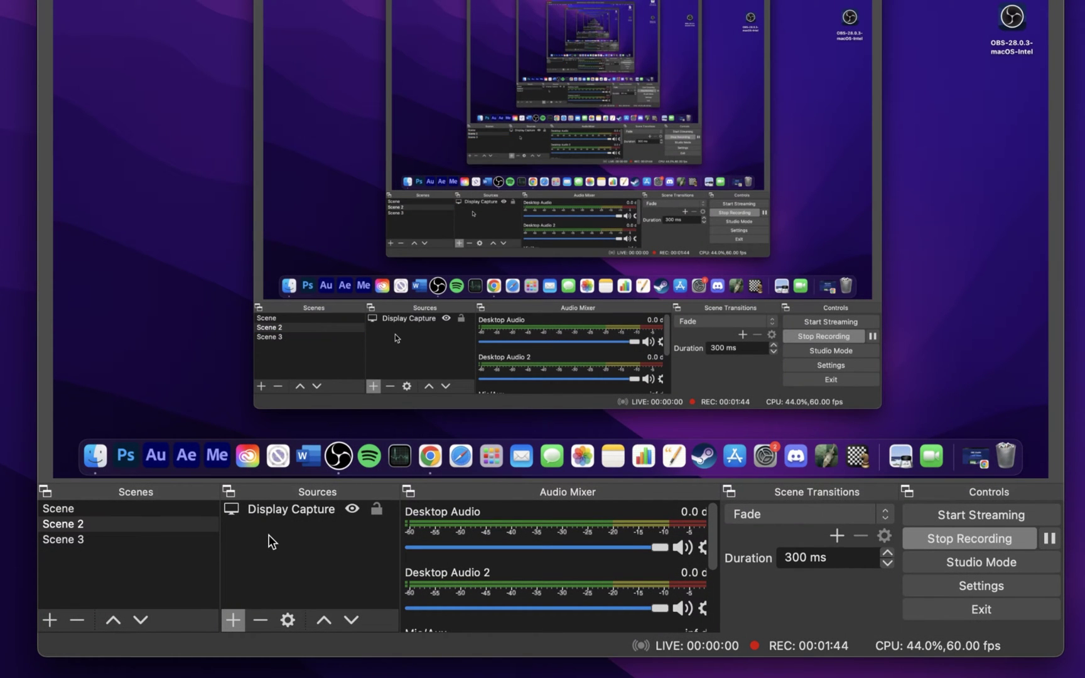
# Add a Display Capture 3 source to Scene 2, cancel its properties, and hide the top Display Capture
pyautogui.click(234, 618)
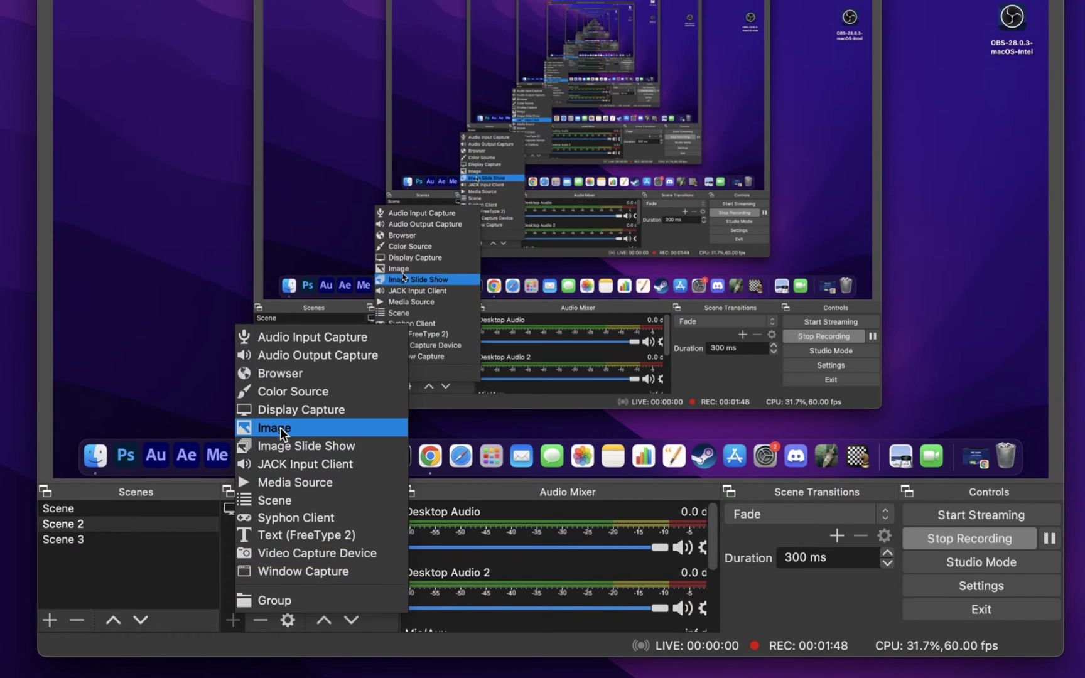
pyautogui.click(282, 409)
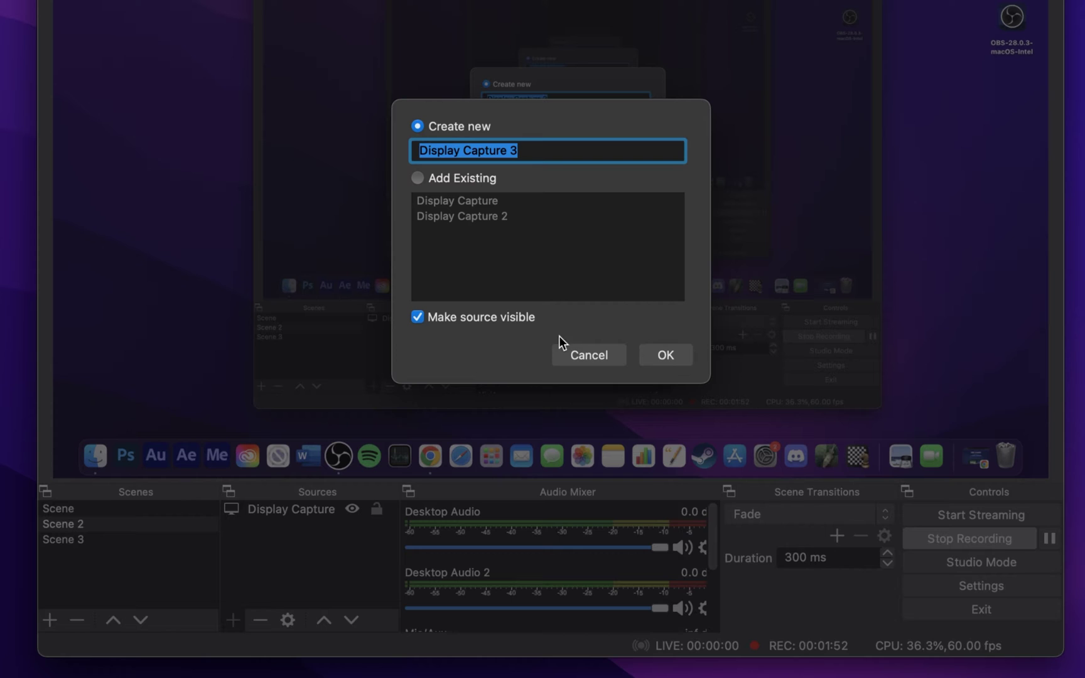
pyautogui.click(610, 364)
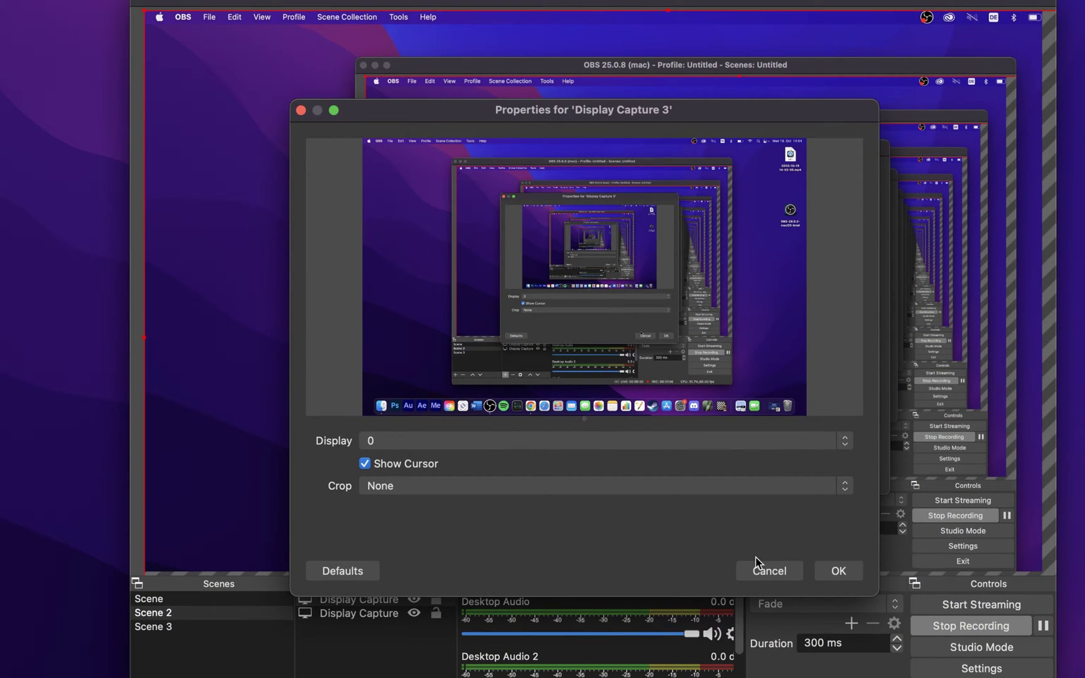
pyautogui.click(758, 565)
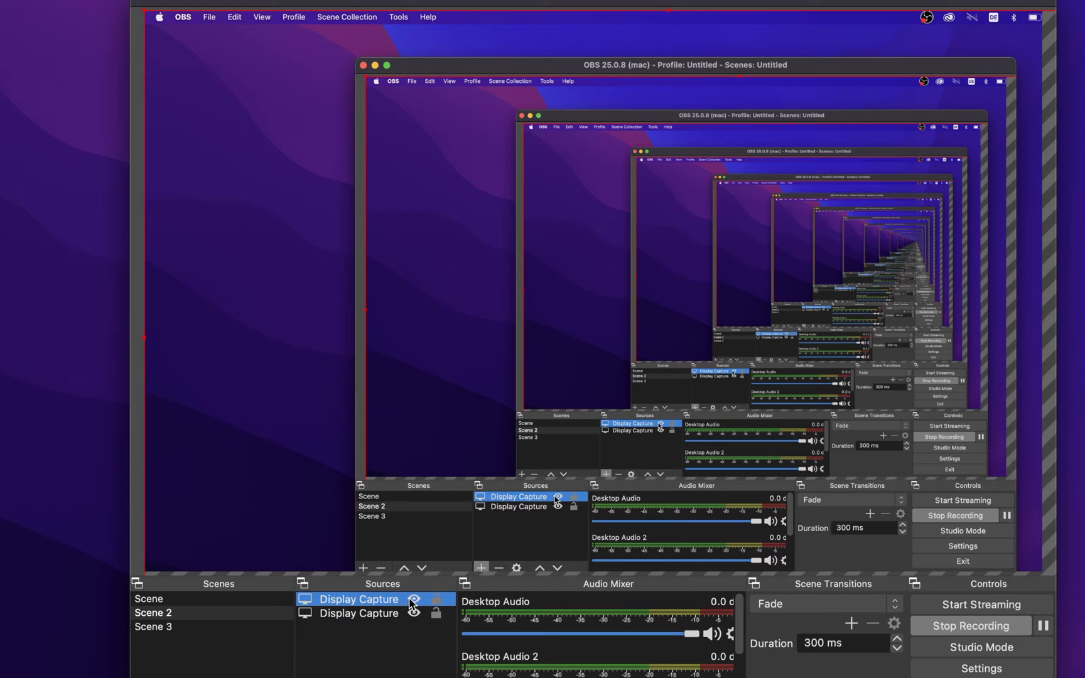
pyautogui.click(413, 599)
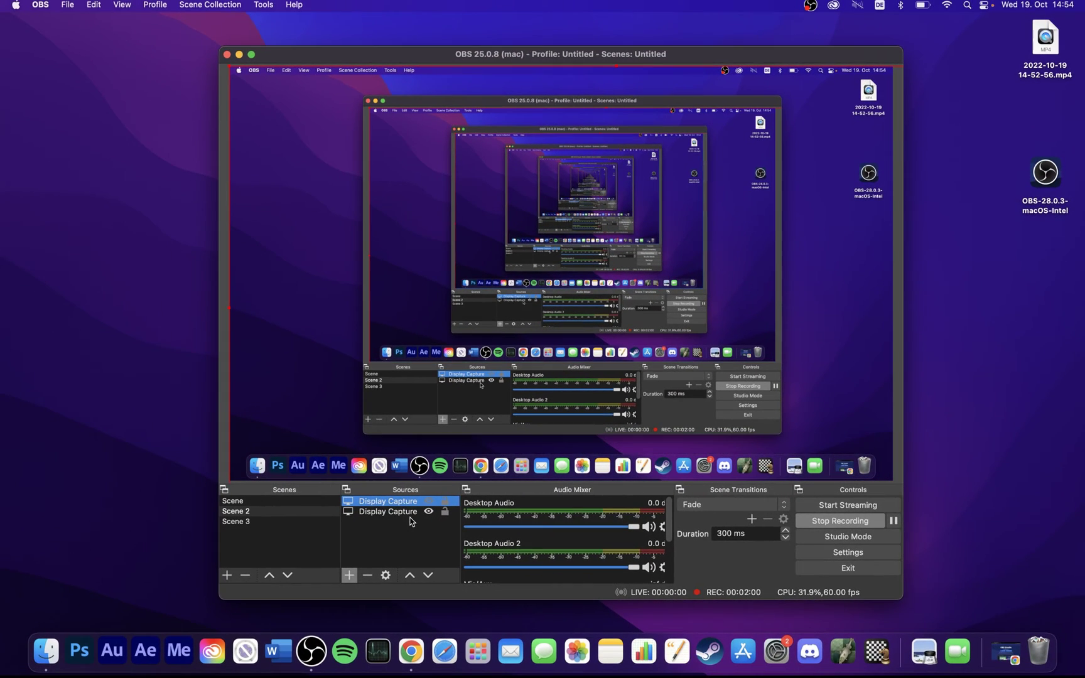
# Deselect the sources and drag the OBS window toward the top-right of the desktop
pyautogui.click(412, 533)
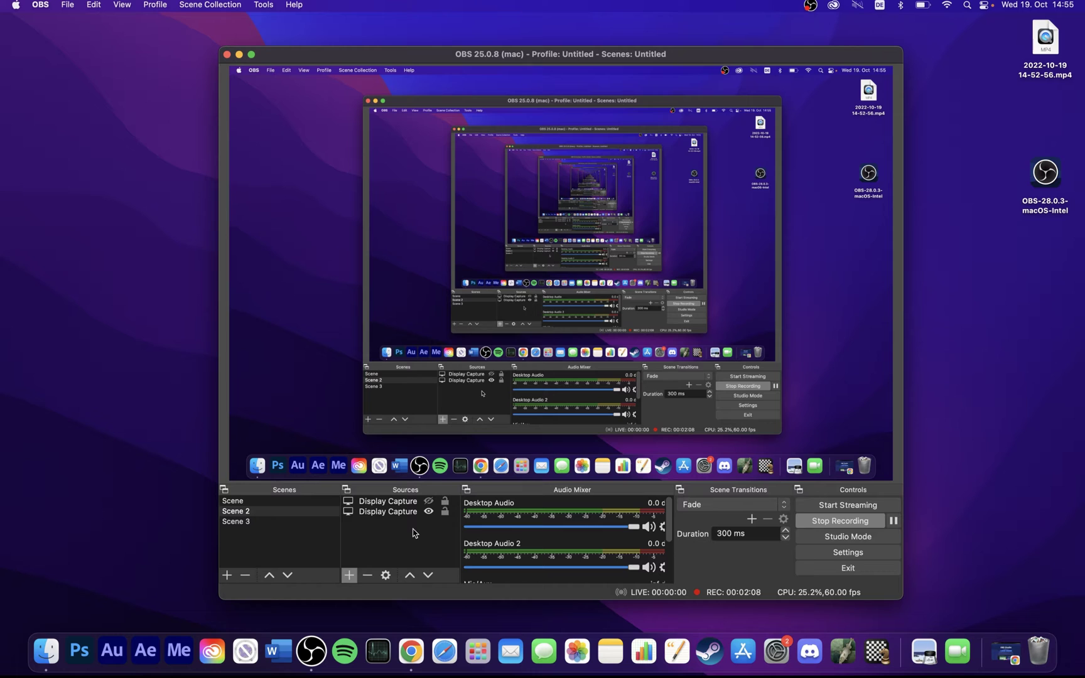
pyautogui.moveTo(561, 61); pyautogui.dragTo(742, 23)
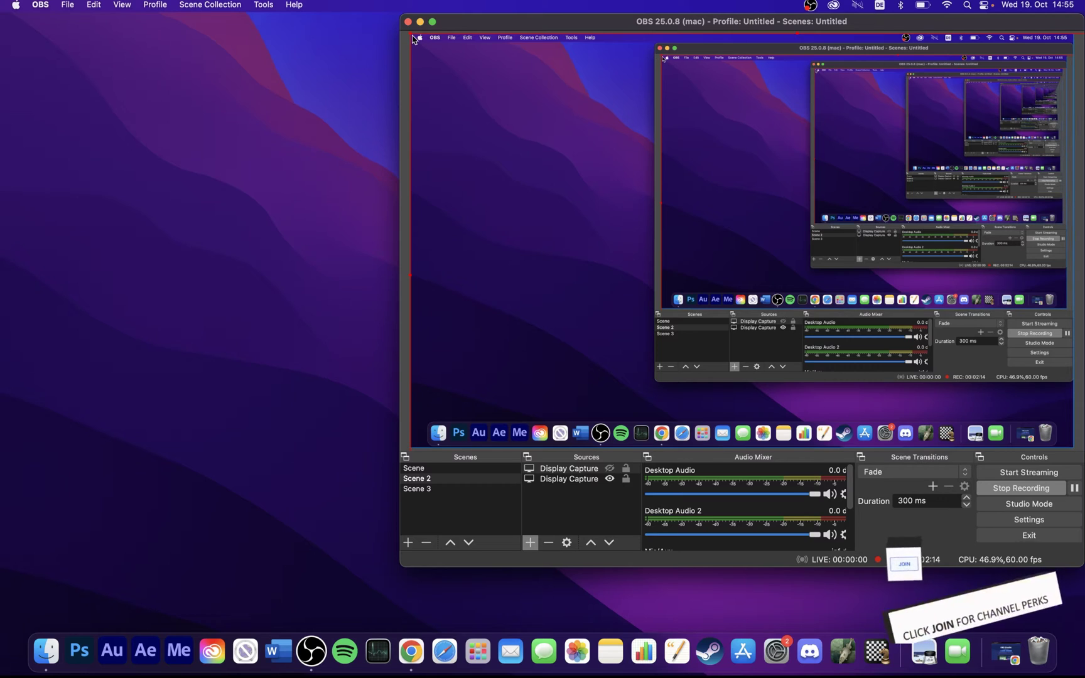
pyautogui.moveTo(414, 40)
pyautogui.mouseDown()
pyautogui.moveTo(444, 40)
pyautogui.moveTo(412, 42)
pyautogui.mouseUp()
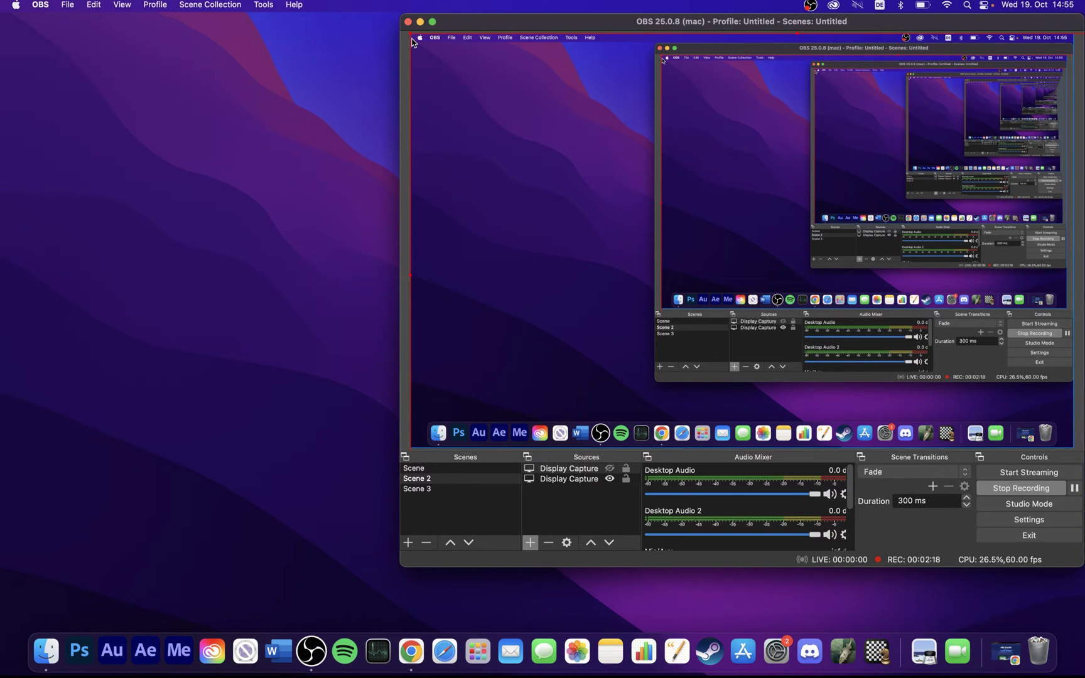
pyautogui.moveTo(522, 23); pyautogui.dragTo(442, 22)
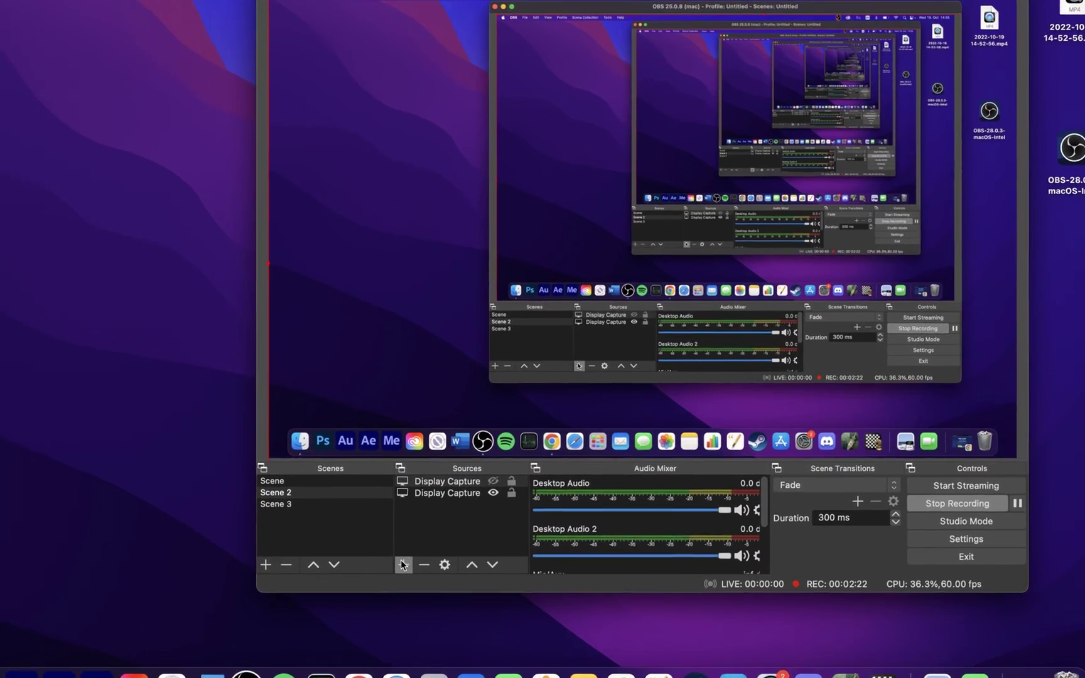
pyautogui.click(450, 541)
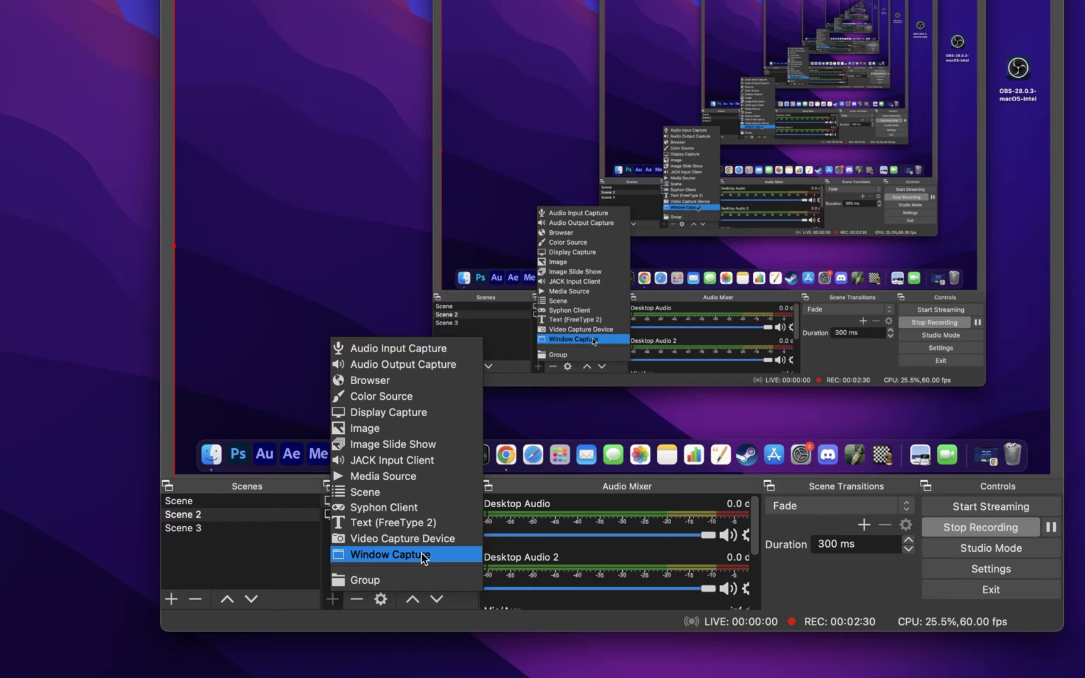
pyautogui.click(414, 621)
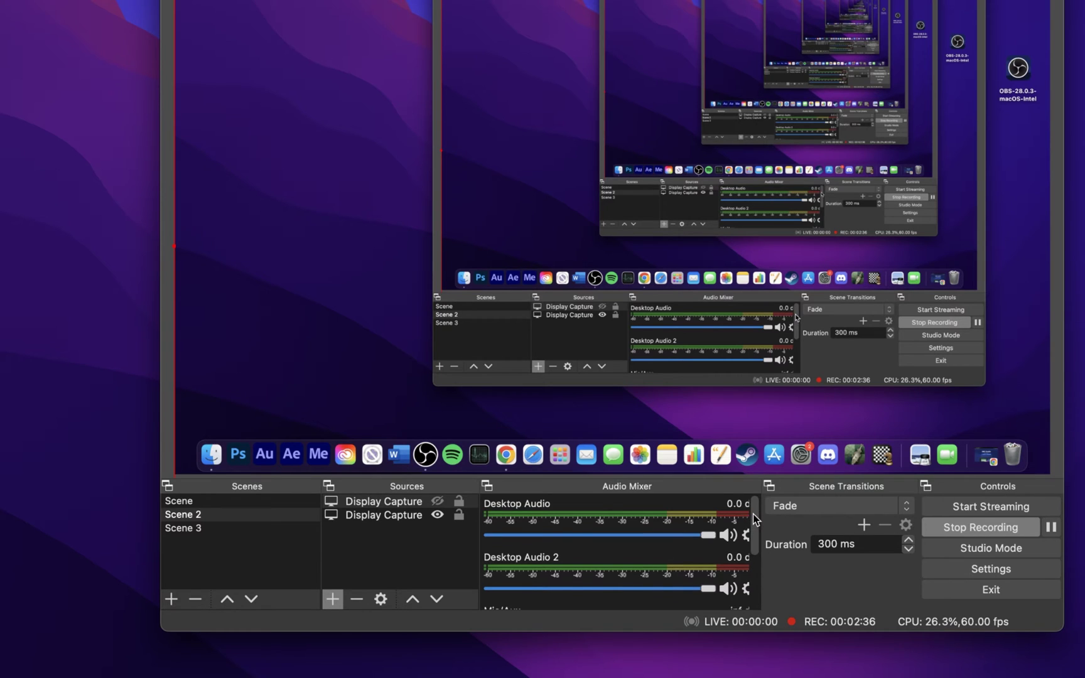
# Try adjusting the Mic/Aux volume slider, then return it to -inf
pyautogui.moveTo(753, 514); pyautogui.dragTo(761, 568)
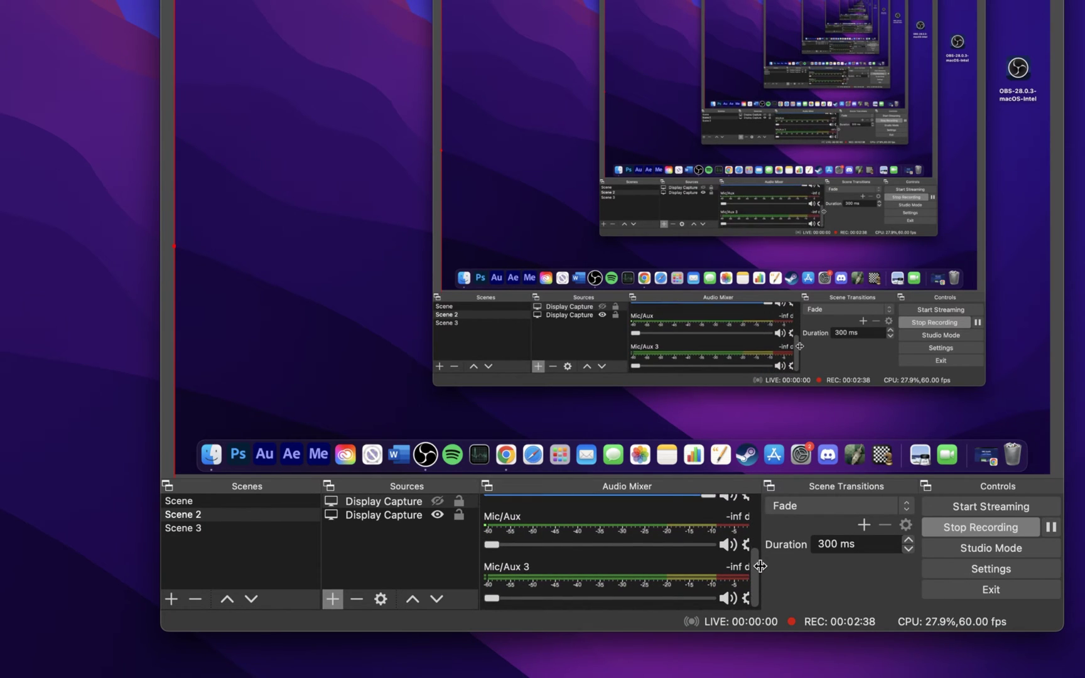
pyautogui.click(497, 547)
pyautogui.moveTo(496, 548)
pyautogui.mouseDown()
pyautogui.moveTo(592, 547)
pyautogui.moveTo(487, 552)
pyautogui.mouseUp()
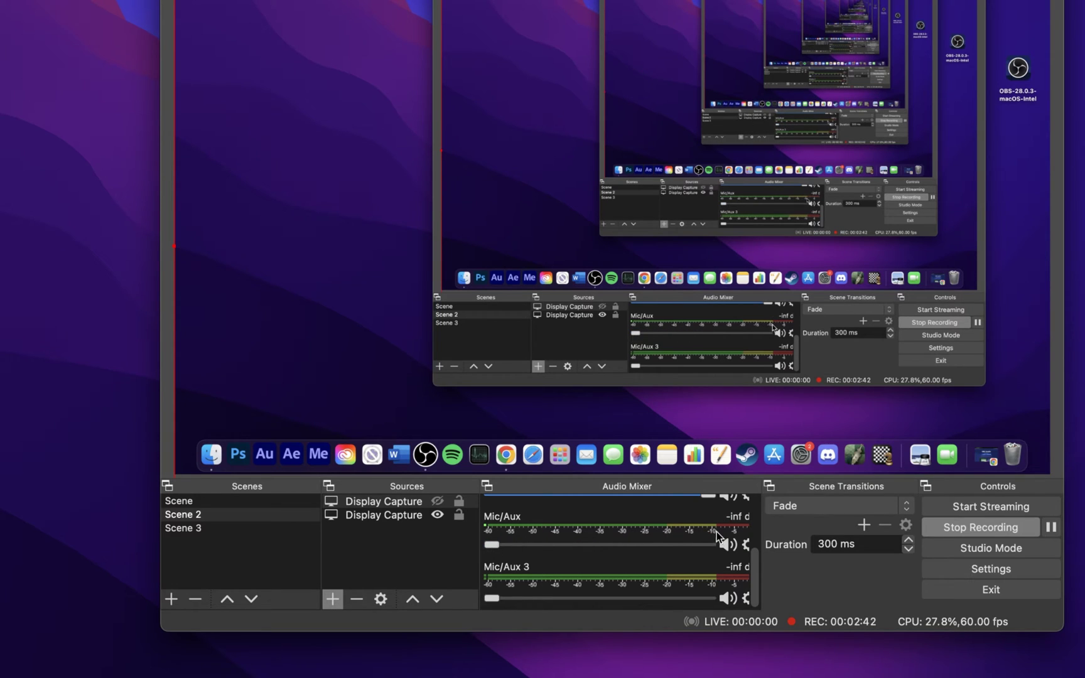
# Keep MacBook Pro Microphone as the Mic/Aux device in its properties and confirm
pyautogui.click(746, 545)
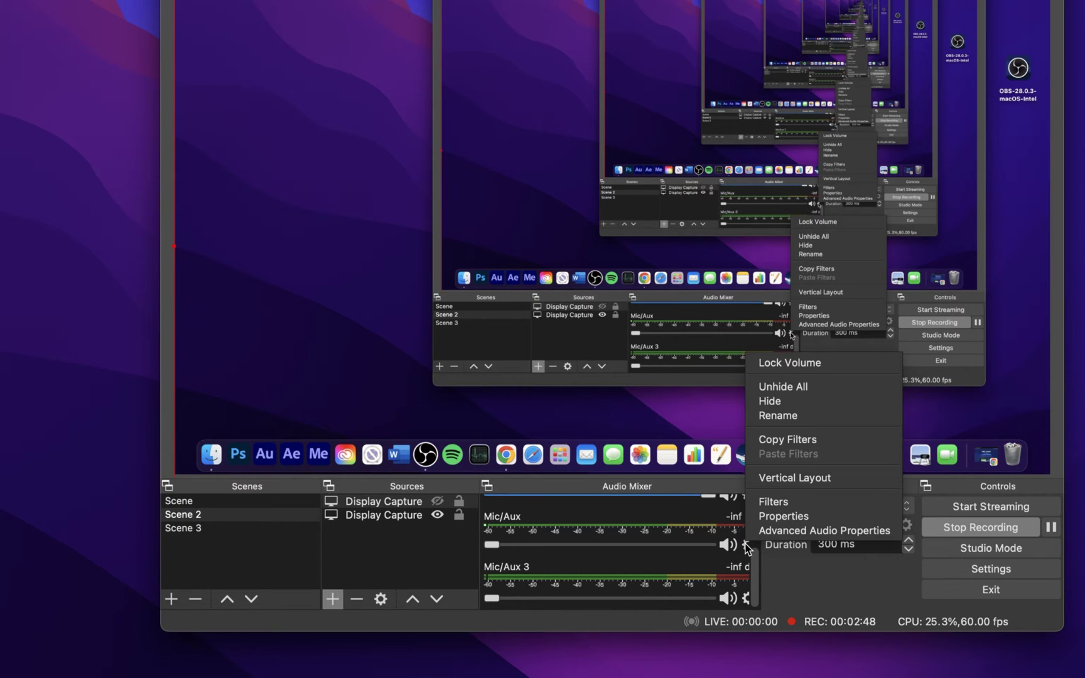
pyautogui.click(770, 517)
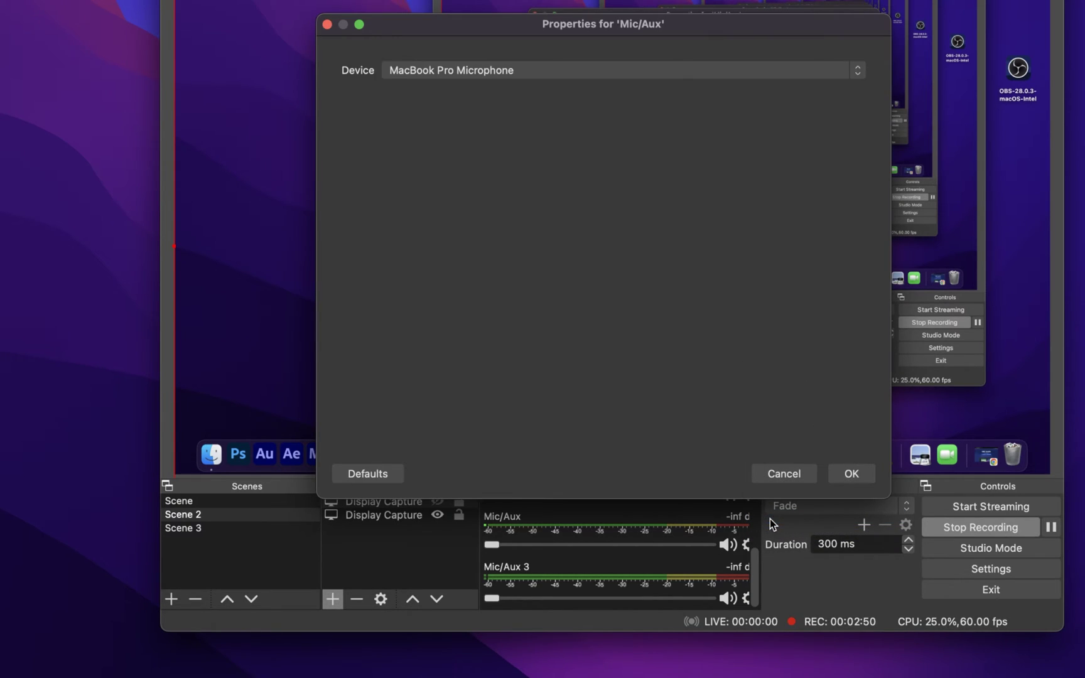
pyautogui.click(472, 73)
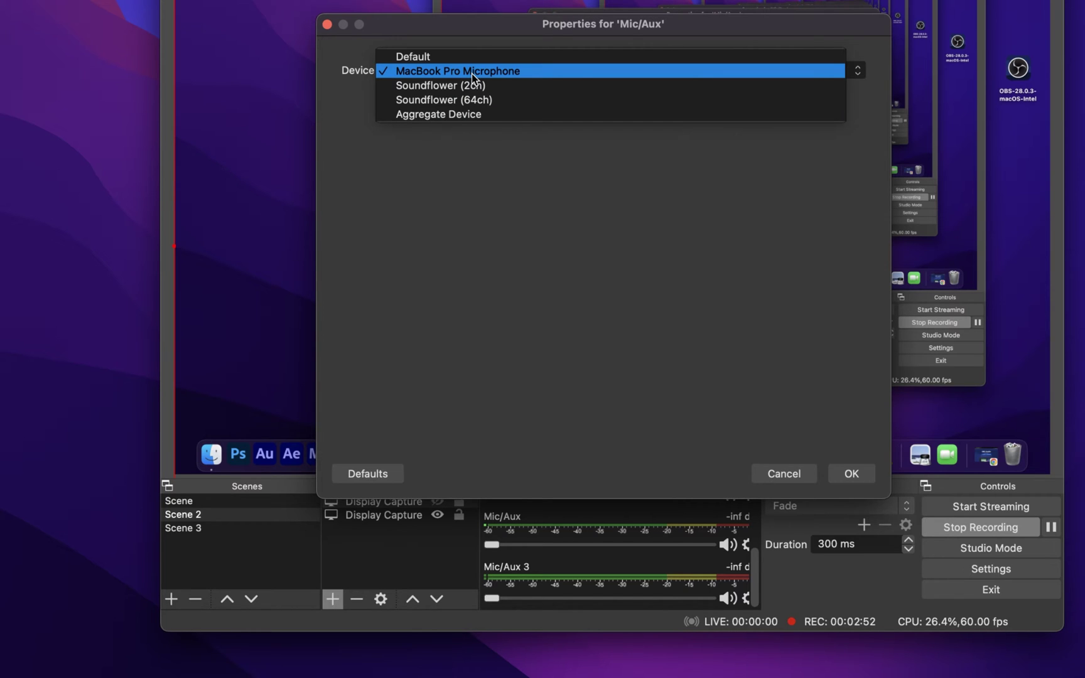
pyautogui.click(463, 186)
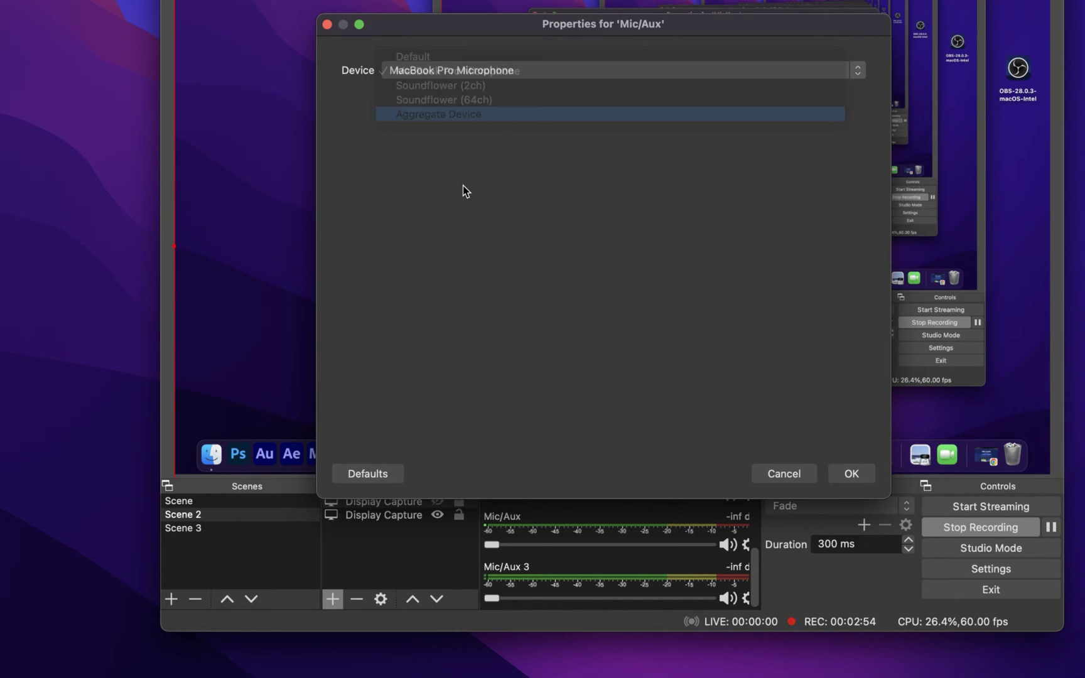
pyautogui.click(851, 473)
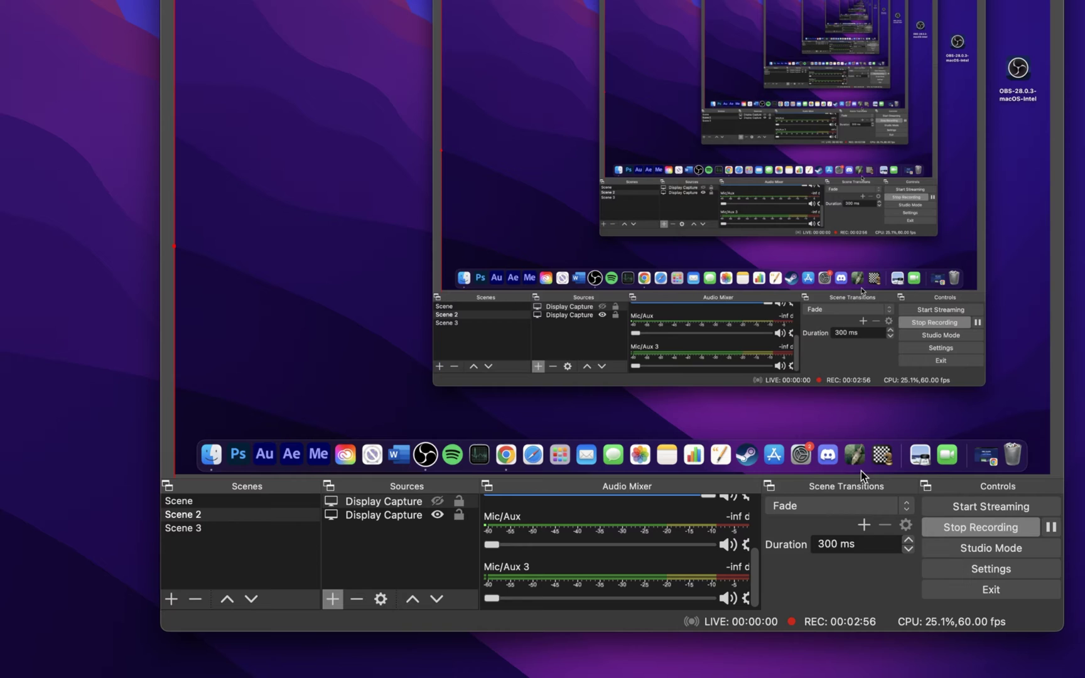
# Open OBS Settings, move the window up-left, and show the Output section
pyautogui.click(948, 568)
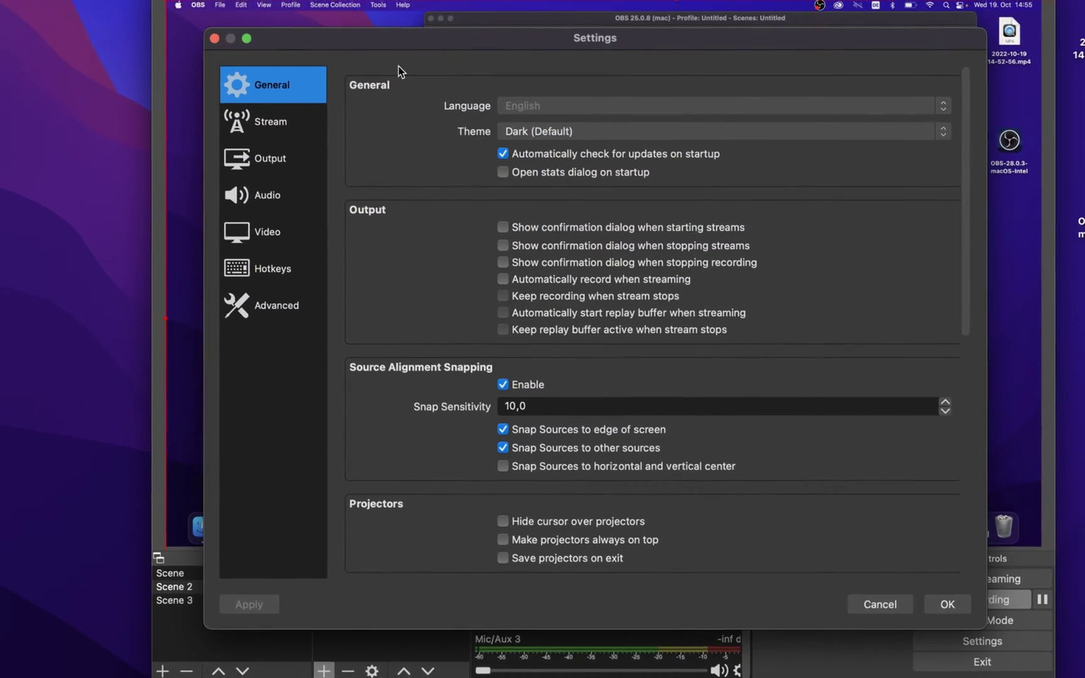
pyautogui.moveTo(407, 65); pyautogui.dragTo(372, 43)
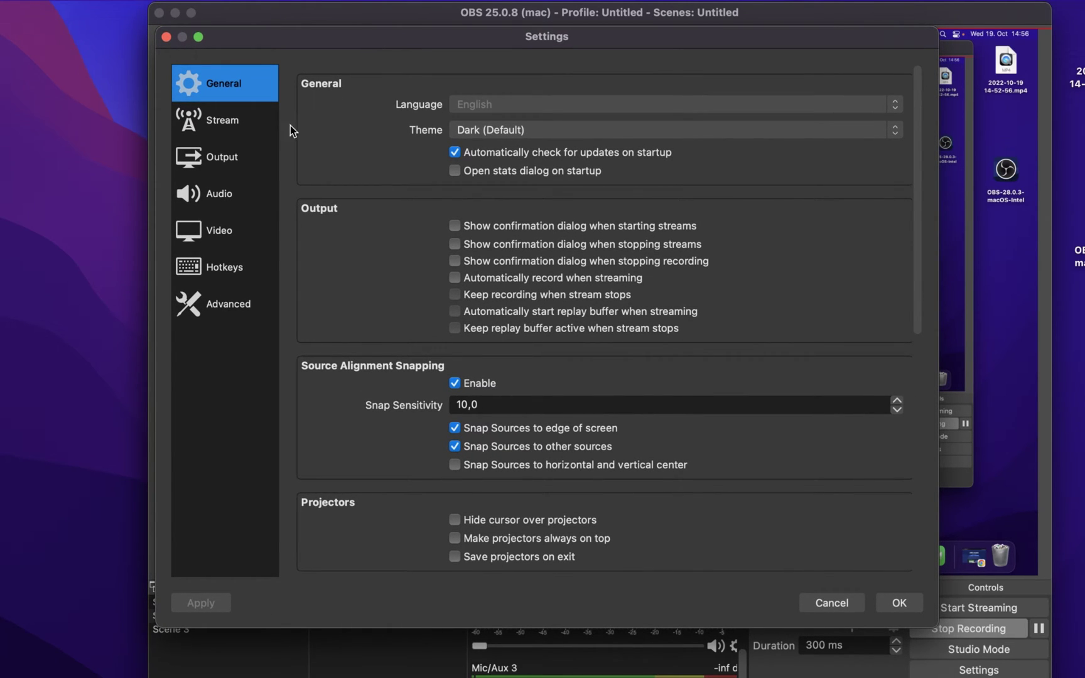
pyautogui.click(250, 164)
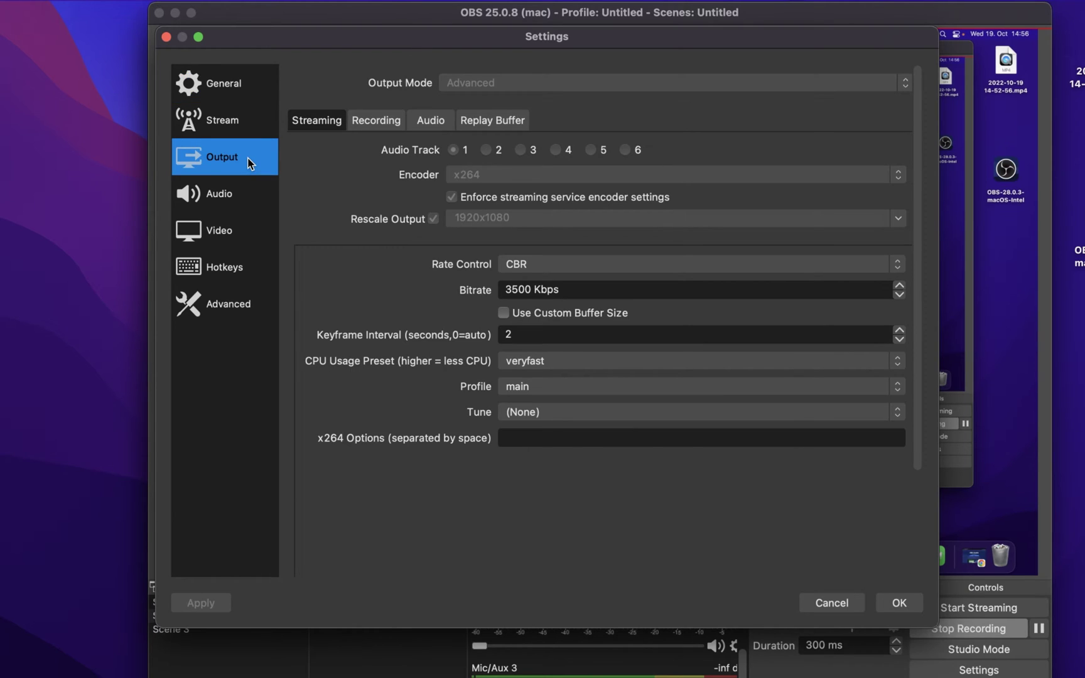
# Show the Recording tab and list the CBR, ABR, VBR and CRF rate control modes
pyautogui.click(357, 126)
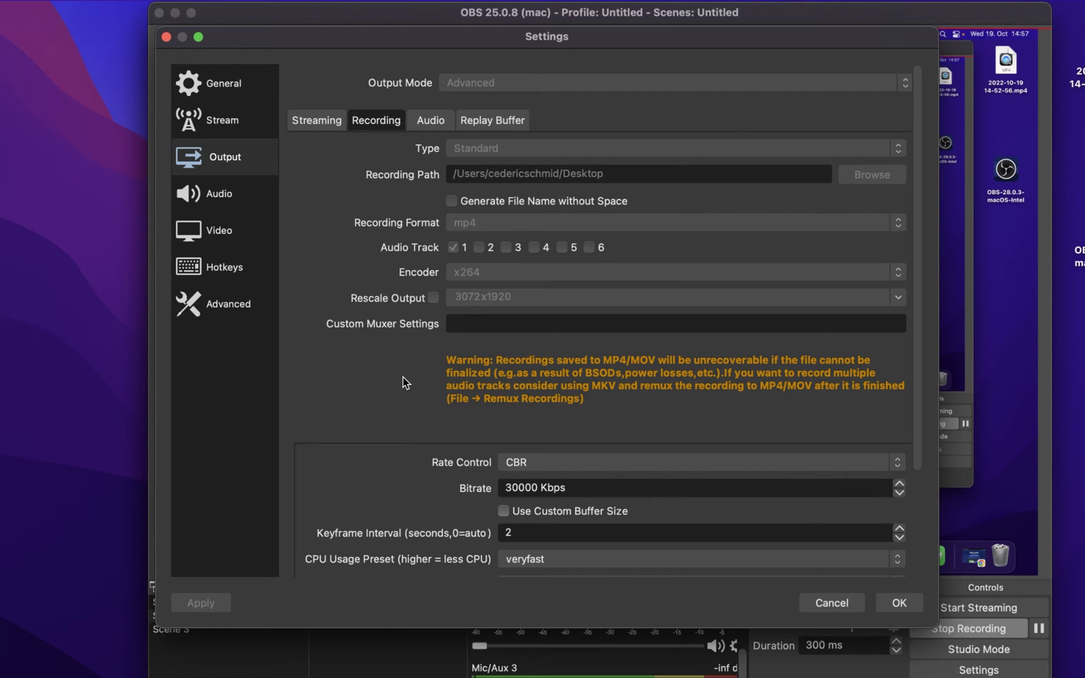
pyautogui.scroll(-5, 404, 382)
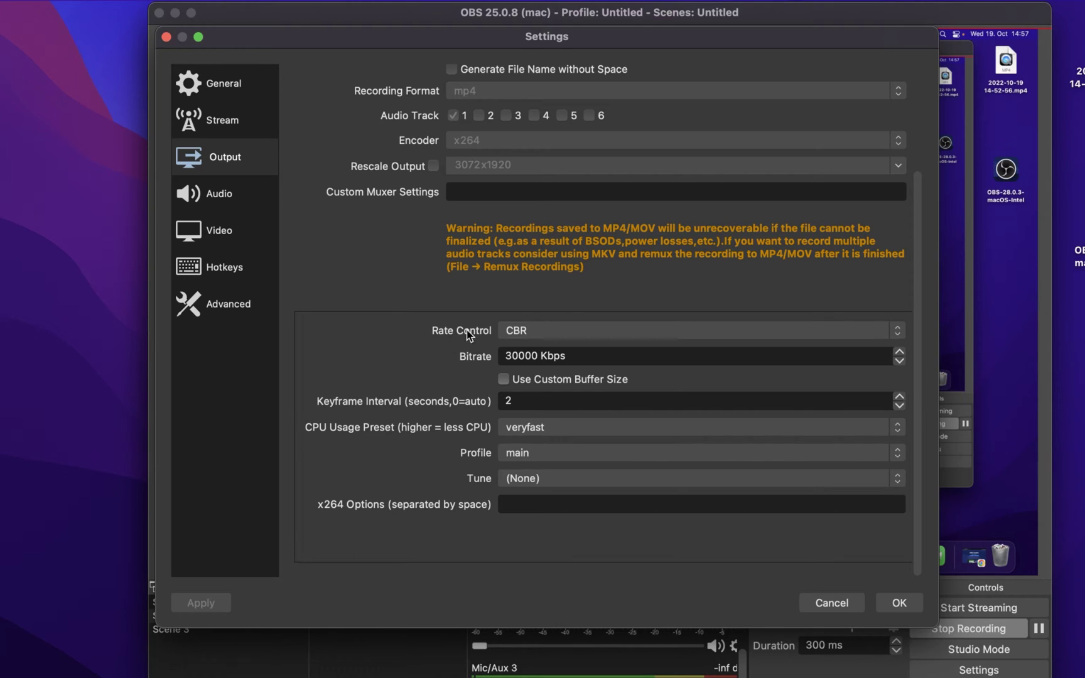
pyautogui.click(513, 332)
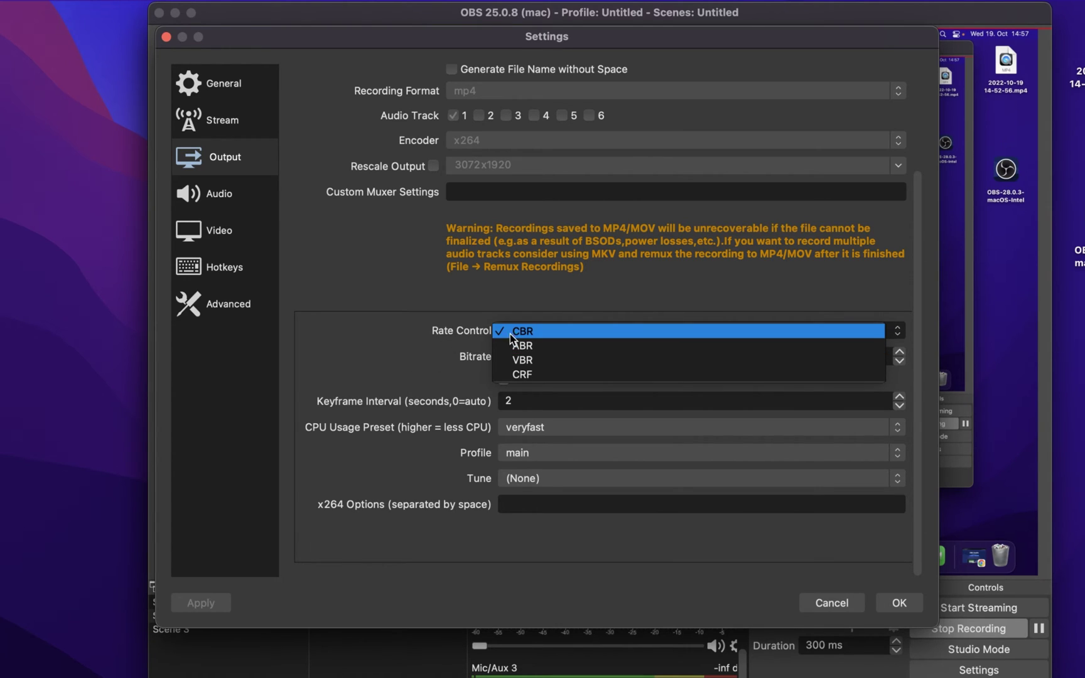
# Keep CBR rate control and change the recording bitrate to 10000 Kbps
pyautogui.click(434, 340)
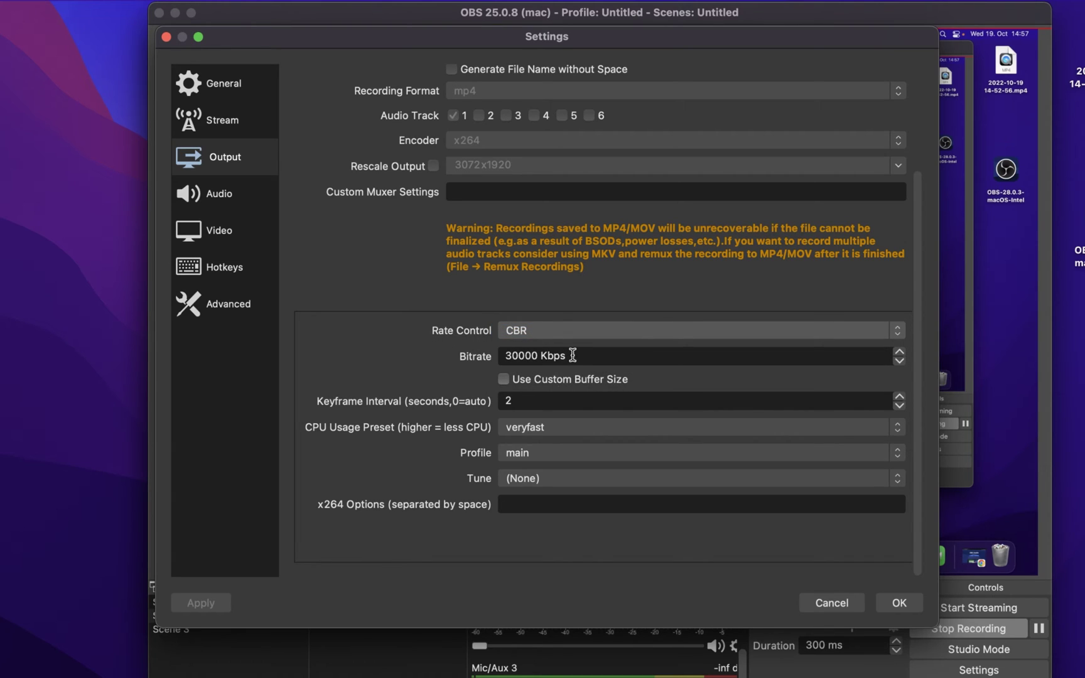
pyautogui.moveTo(573, 356); pyautogui.dragTo(448, 360)
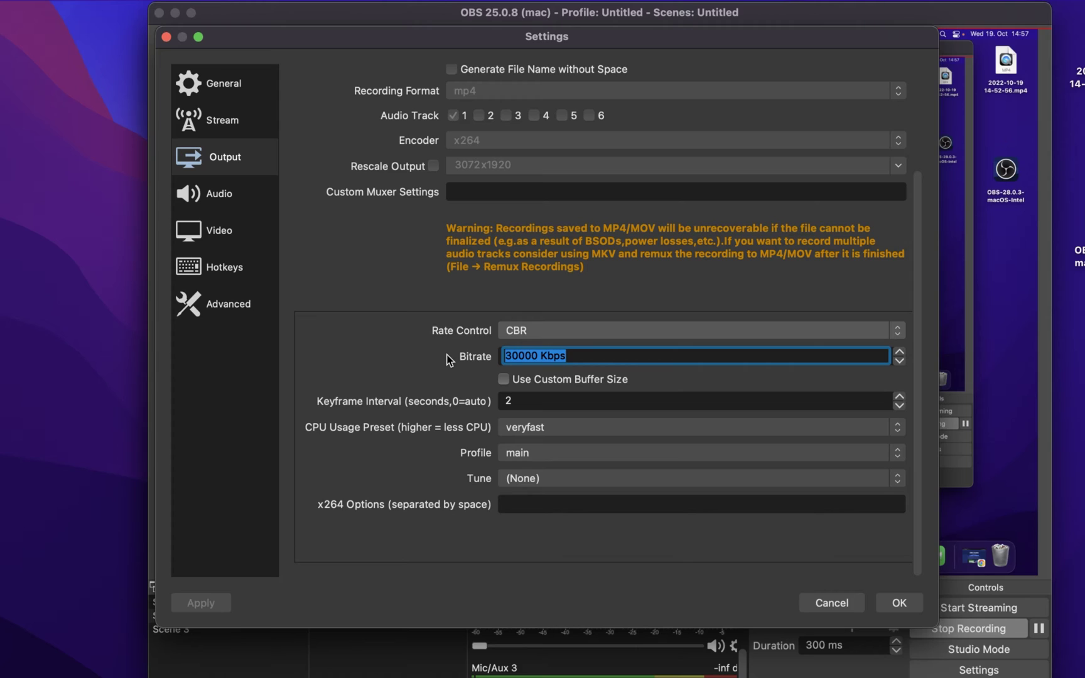
pyautogui.write('10000')
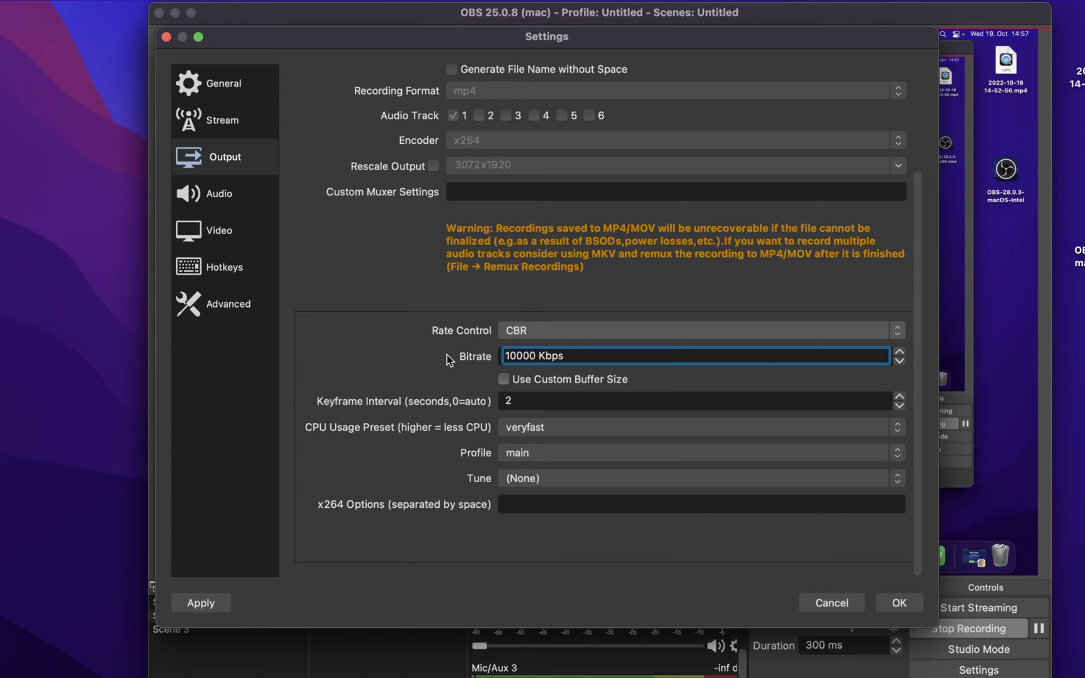
pyautogui.press('Tab')
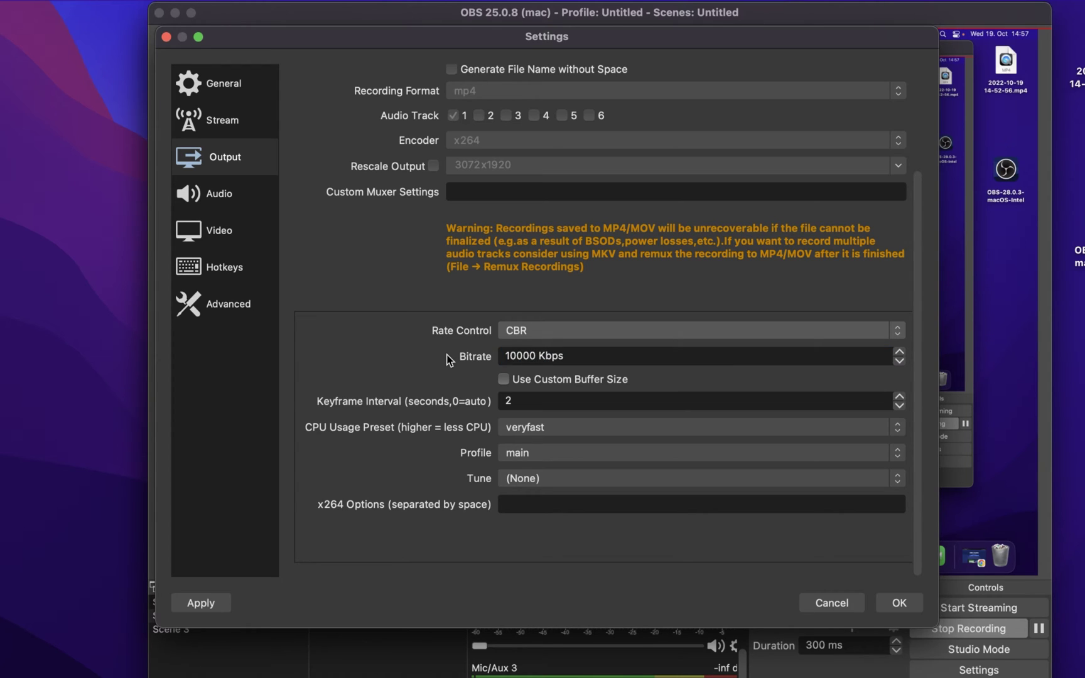
# Set the recording bitrate back to 30000 Kbps and leave it there
pyautogui.click(531, 355)
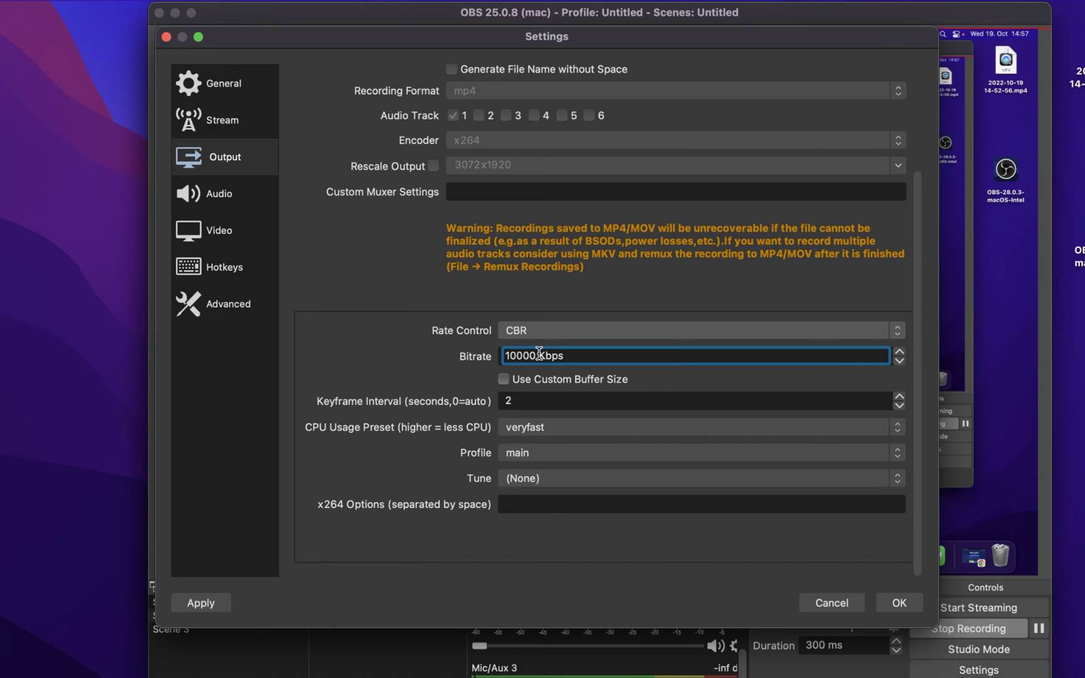
pyautogui.doubleClick(534, 354)
pyautogui.write('2000')
pyautogui.press('BackSpace')
pyautogui.press('BackSpace')
pyautogui.press('BackSpace')
pyautogui.press('BackSpace')
pyautogui.write('30000')
pyautogui.click(446, 356)
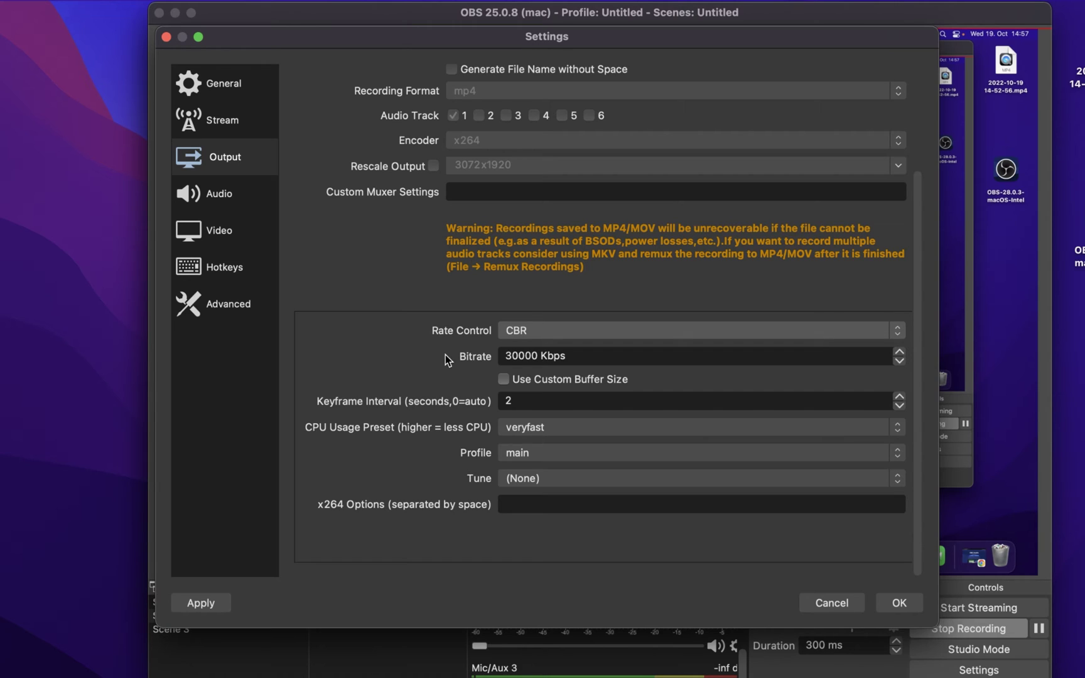
pyautogui.click(513, 357)
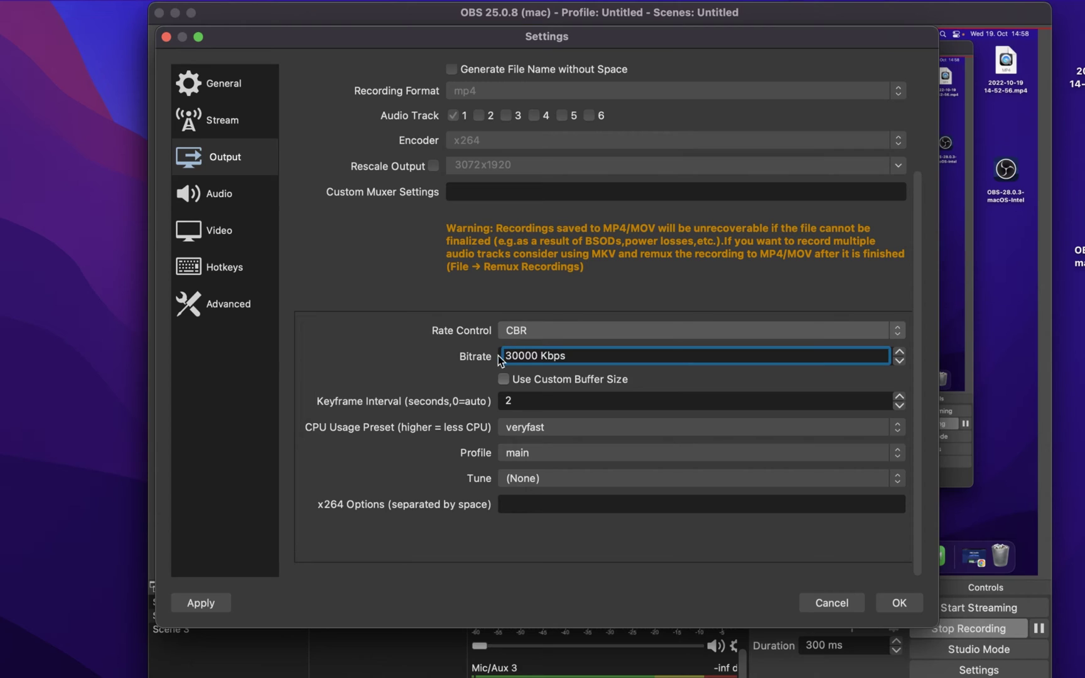
pyautogui.click(460, 359)
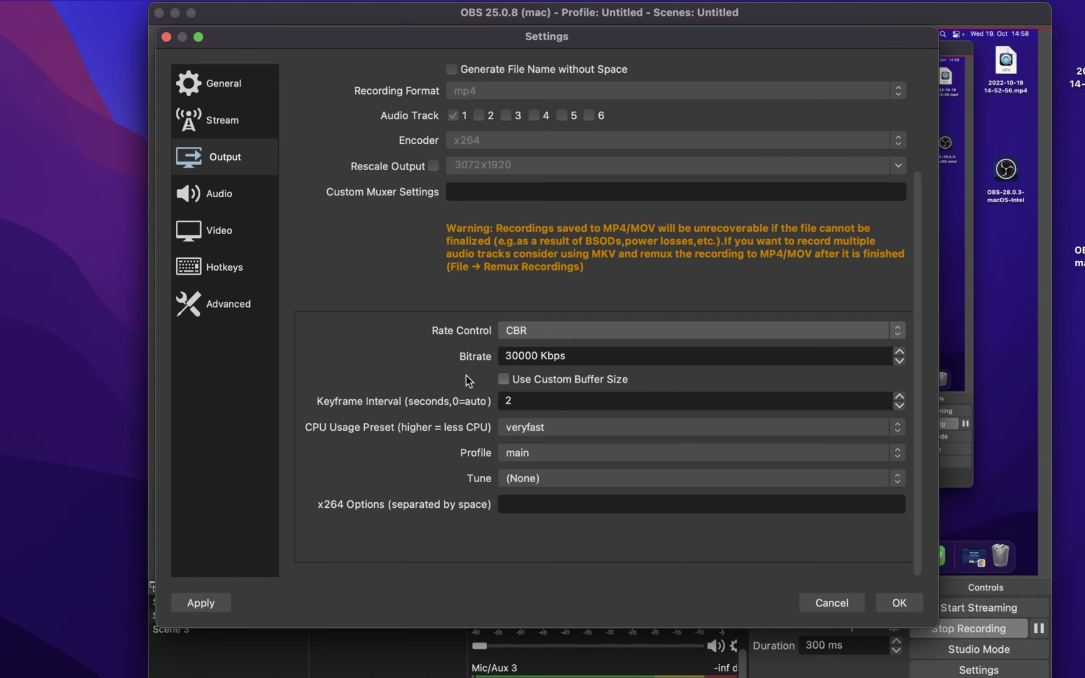
pyautogui.click(516, 357)
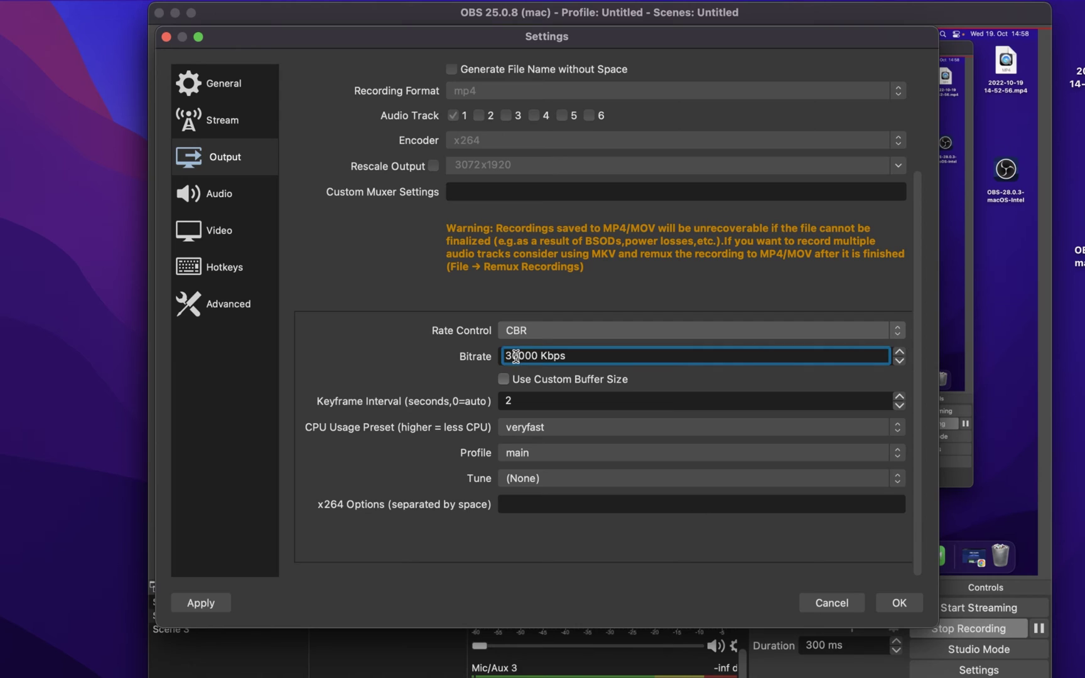
pyautogui.click(460, 381)
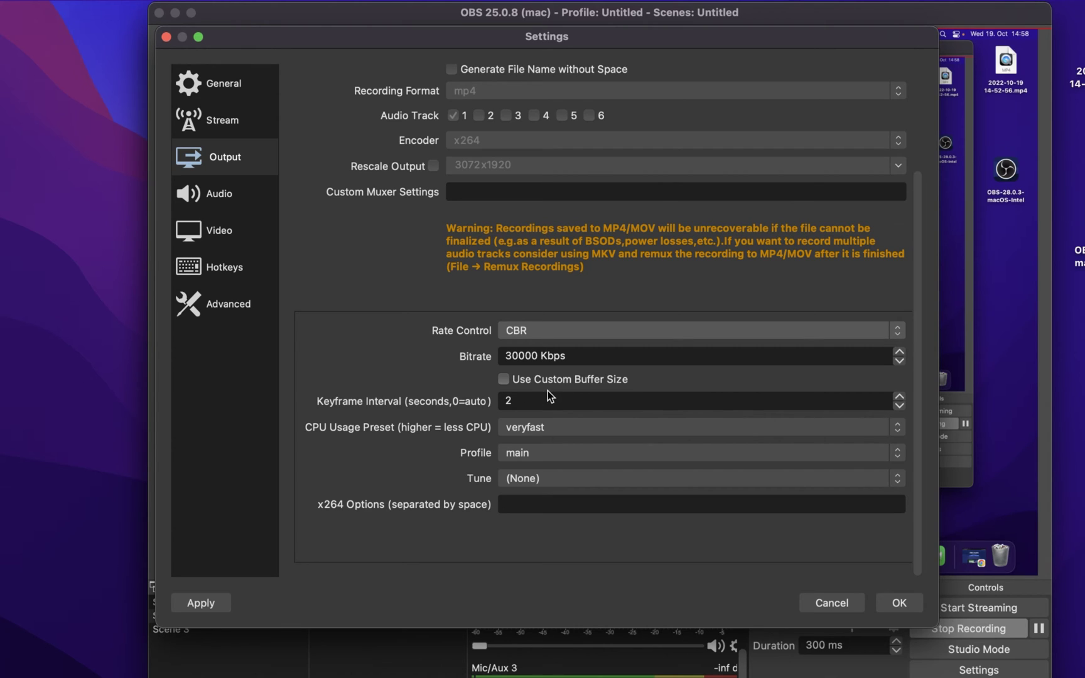
pyautogui.moveTo(548, 400); pyautogui.dragTo(458, 405)
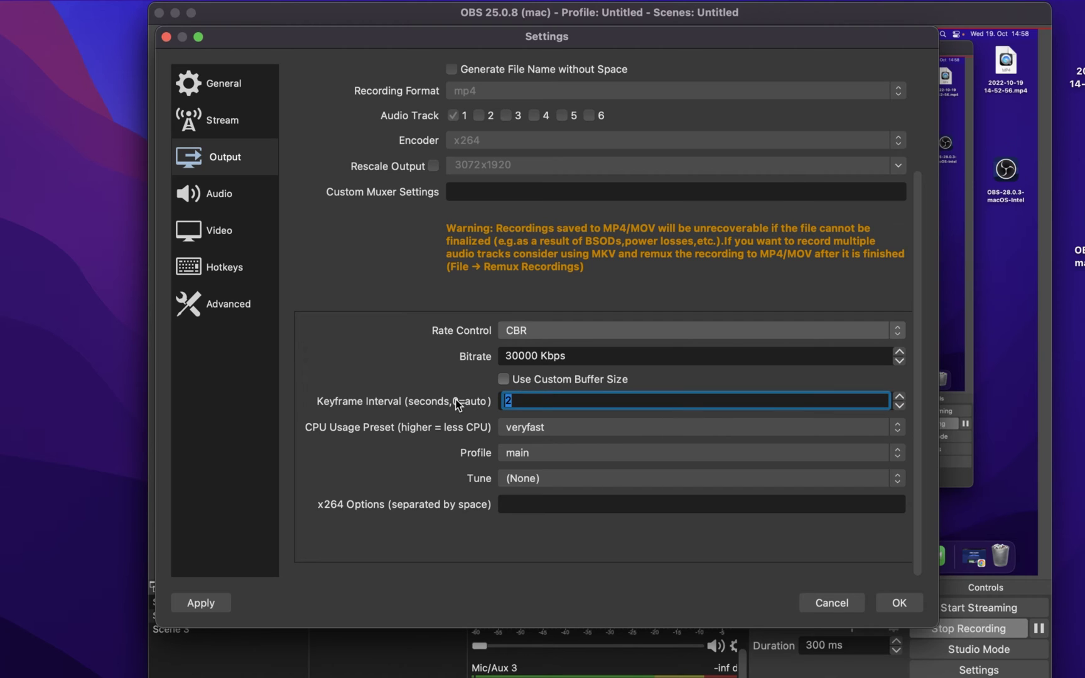
pyautogui.click(440, 438)
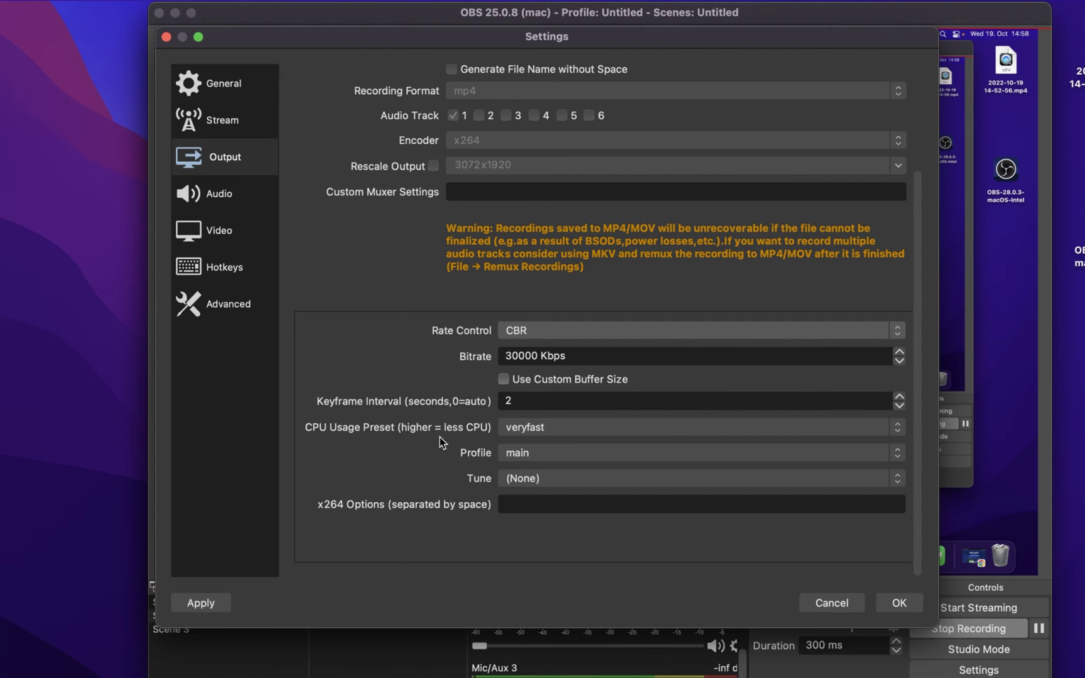
pyautogui.click(569, 428)
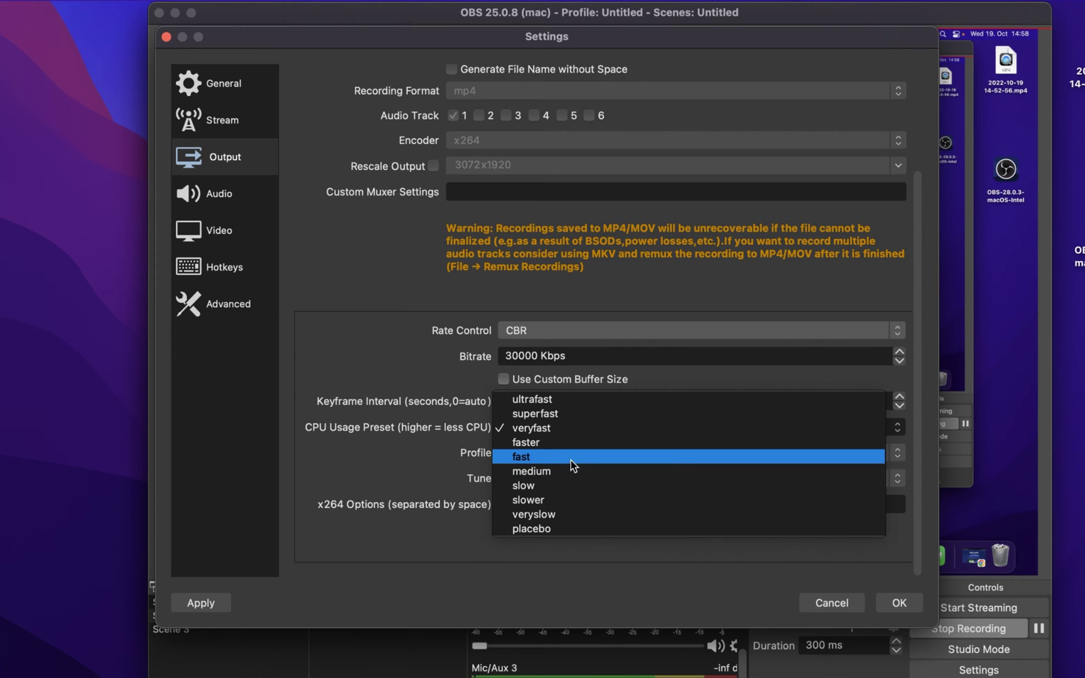
pyautogui.click(574, 424)
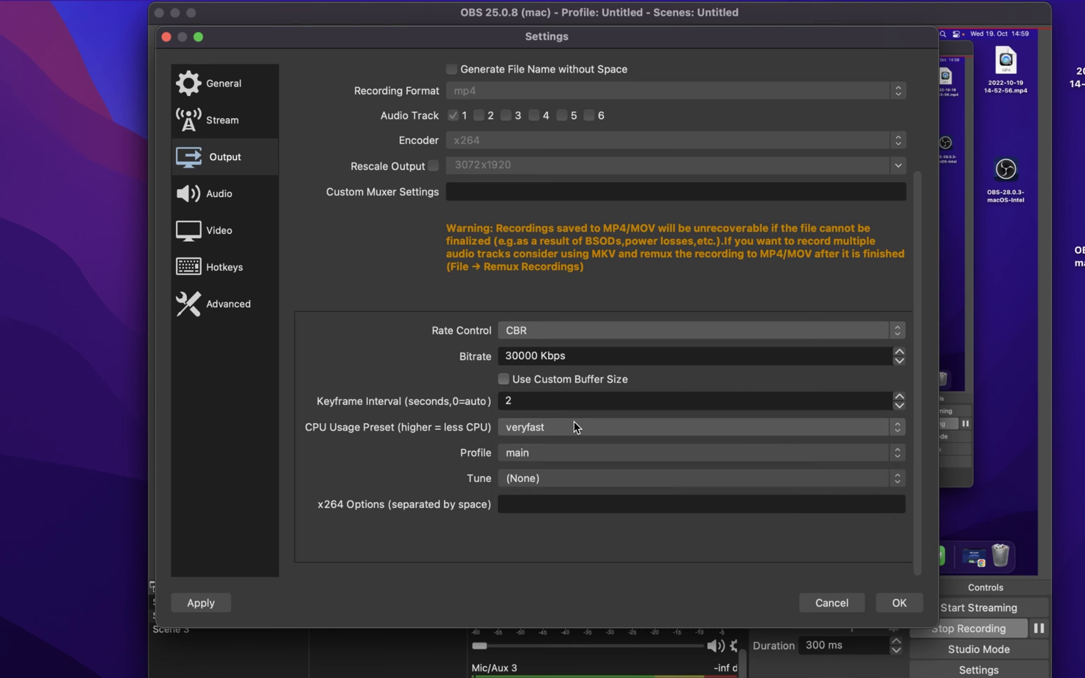
pyautogui.click(546, 452)
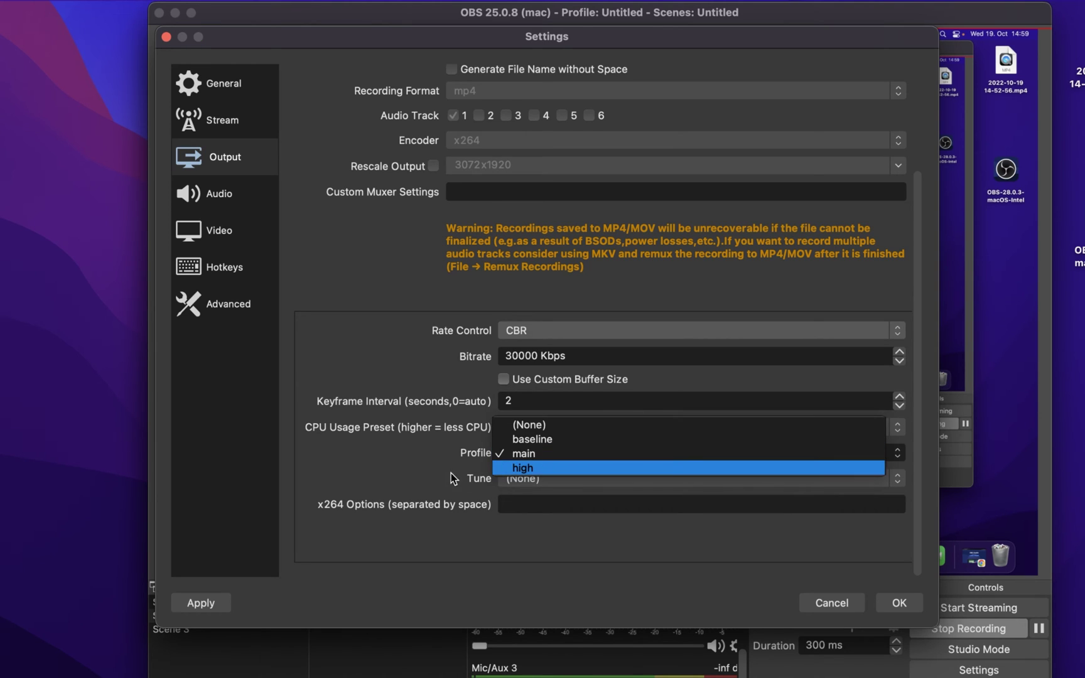
pyautogui.click(441, 473)
pyautogui.click(555, 478)
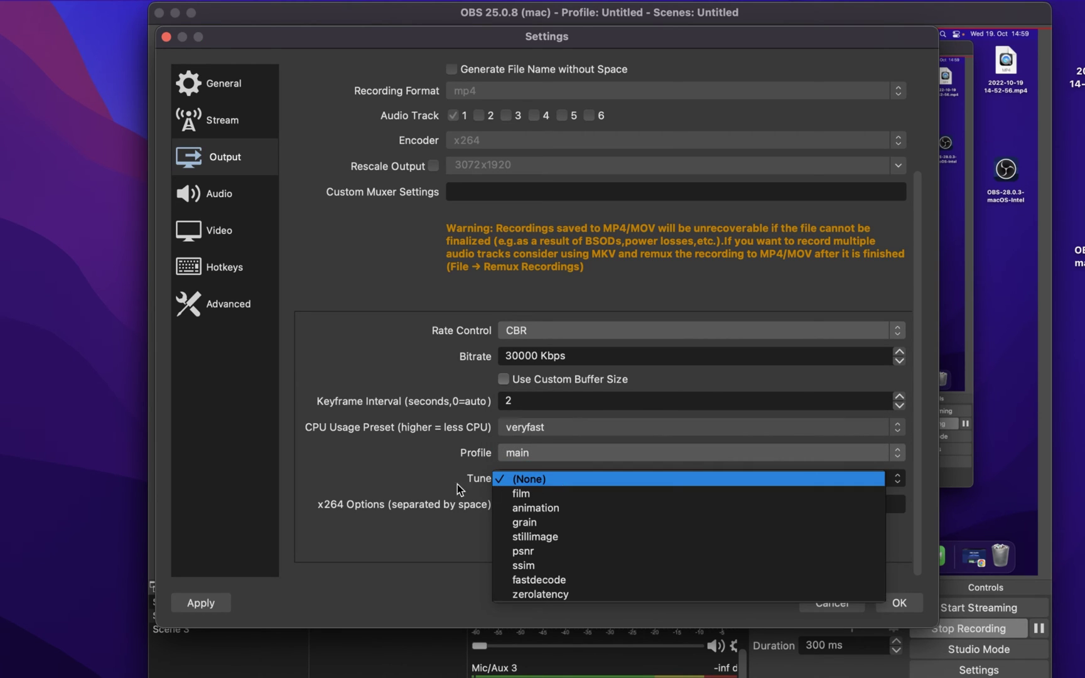
pyautogui.click(438, 484)
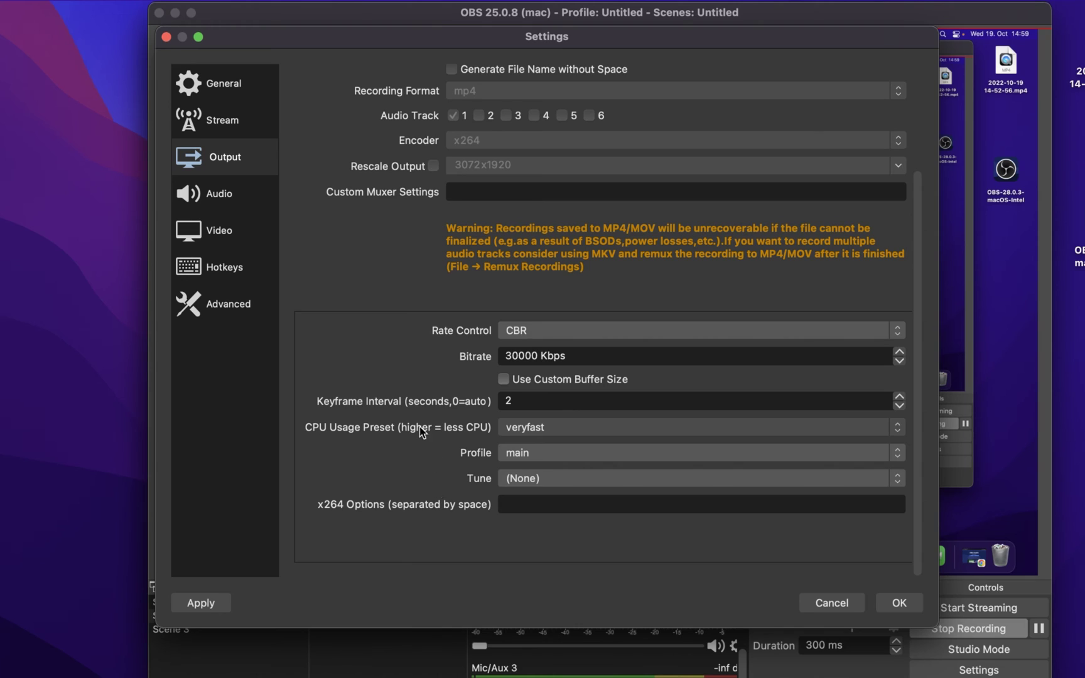
# Review the 3072x1920 resolution at 60 FPS in Video settings, then save with OK
pyautogui.click(224, 230)
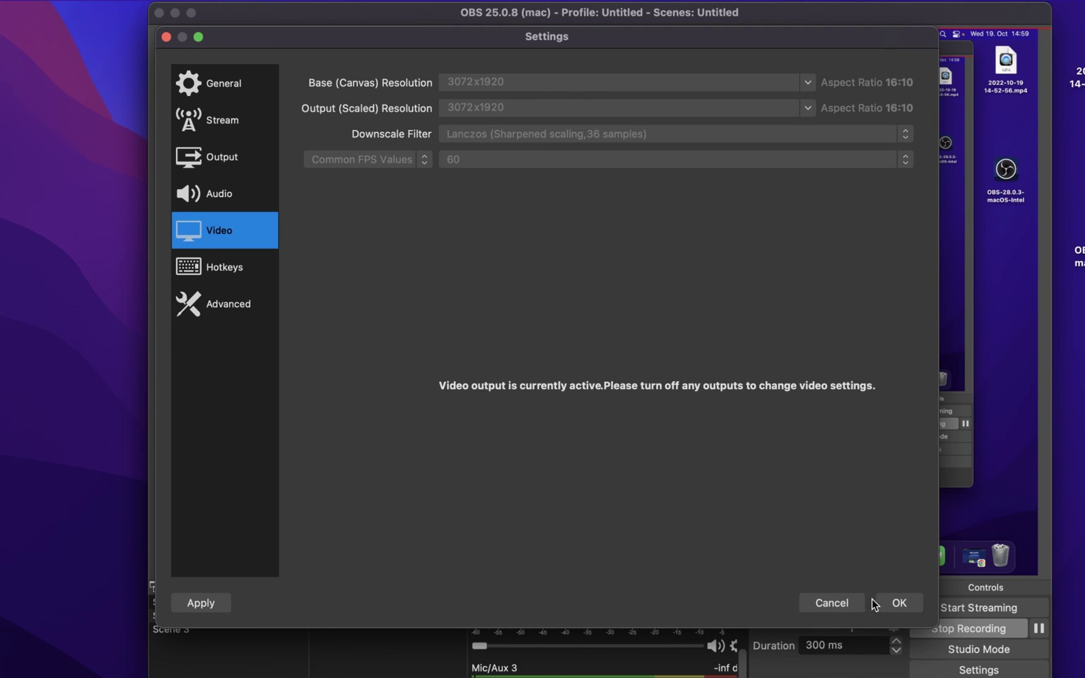
pyautogui.click(899, 603)
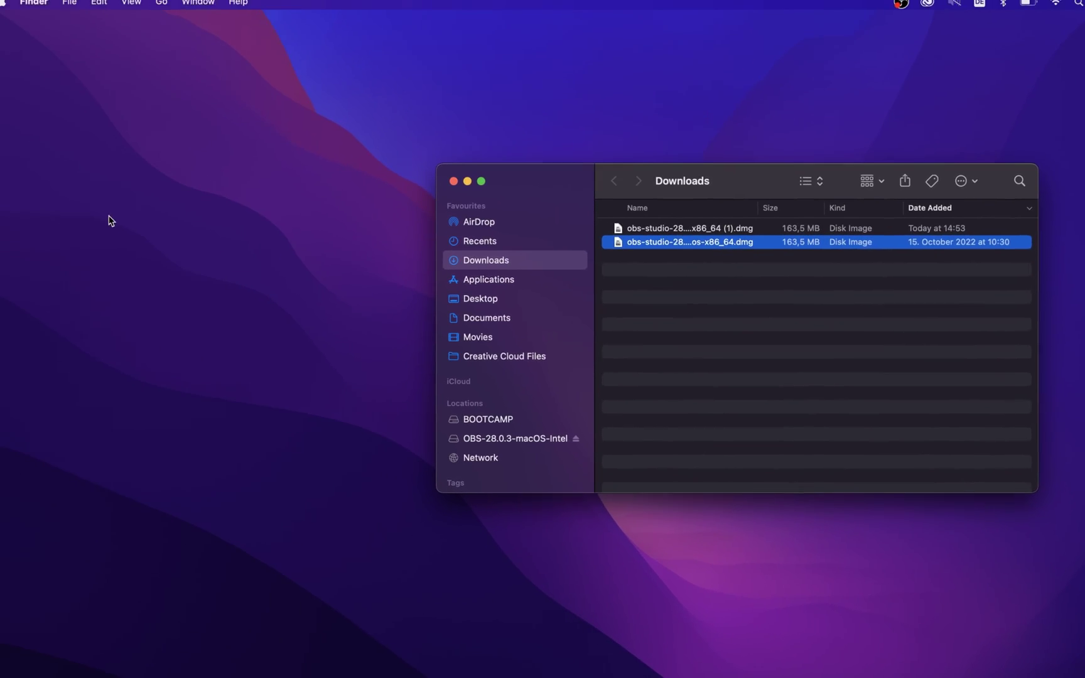
# Minimize the Finder Downloads window to clear it from the desktop
pyautogui.click(481, 186)
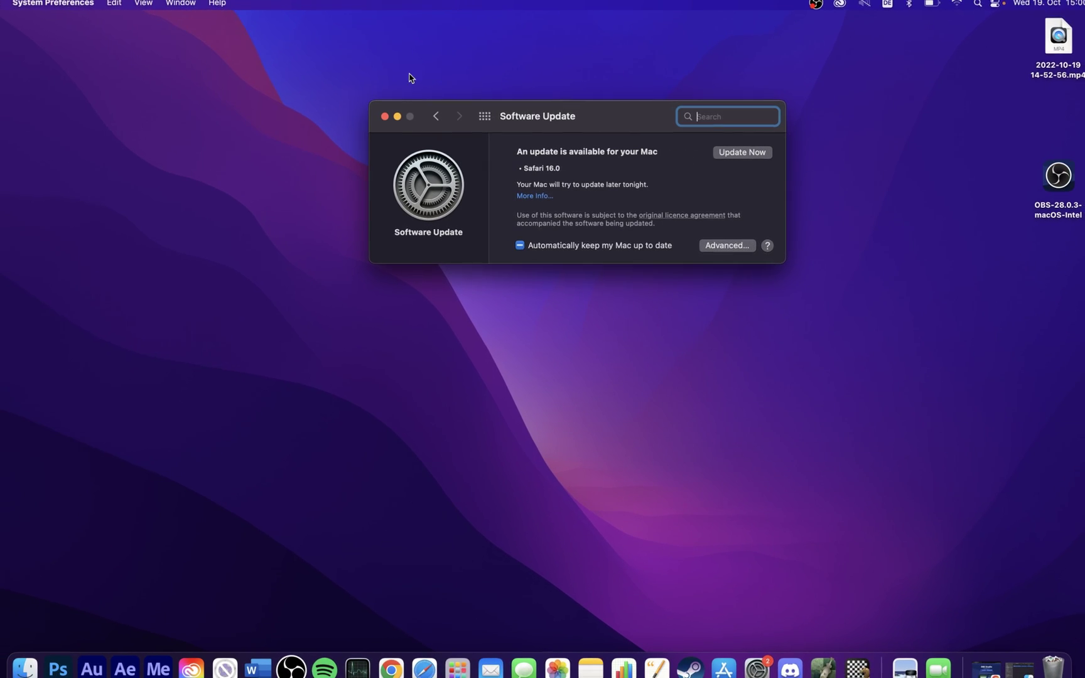
pyautogui.click(392, 118)
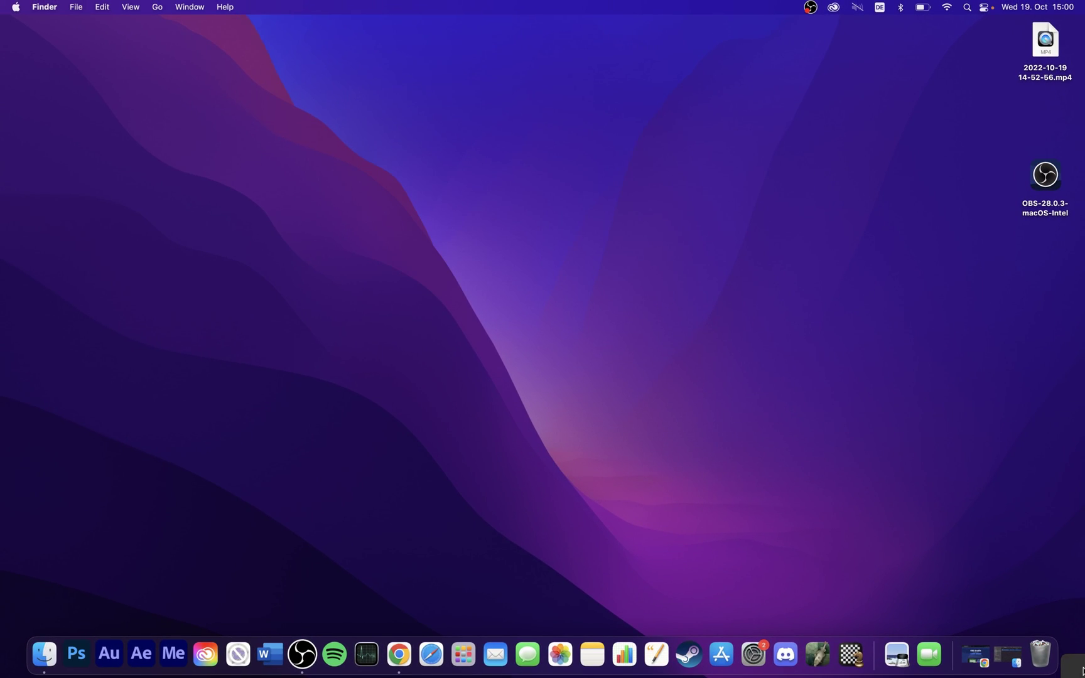